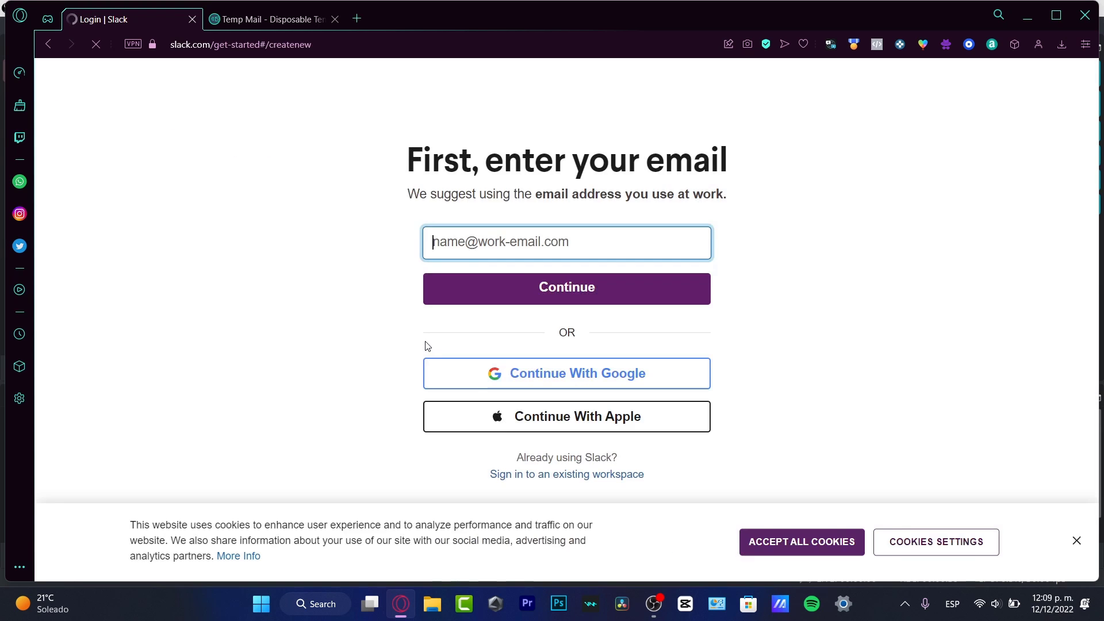
Submit the temporary email address for the new Slack account and open Slack's confirmation message in the Temp Mail inbox
key("ctrl+v")
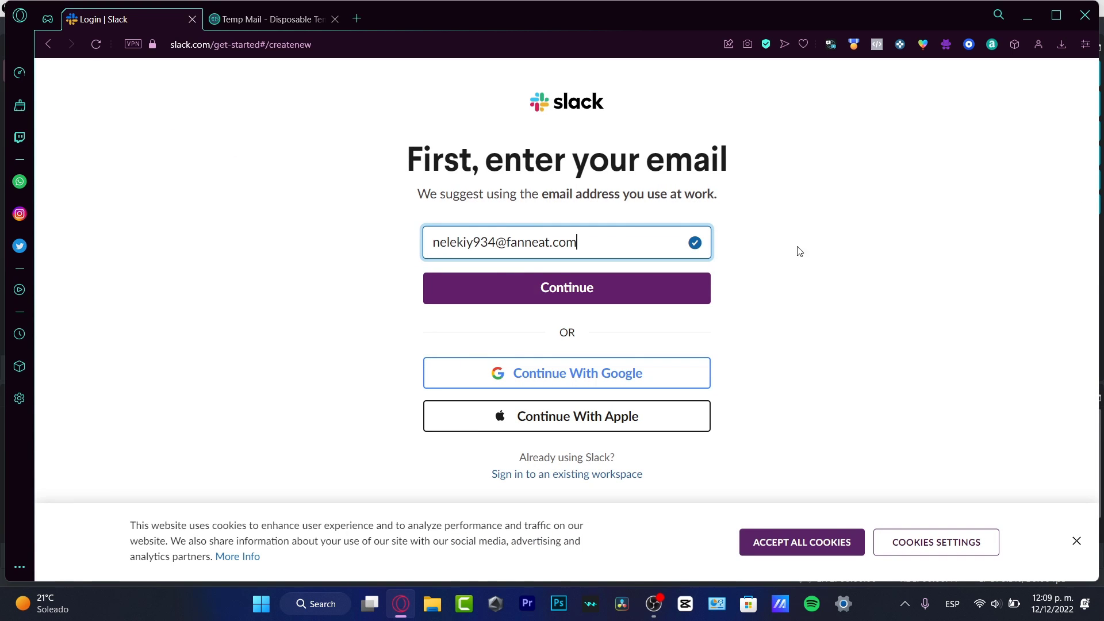
left_click(621, 295)
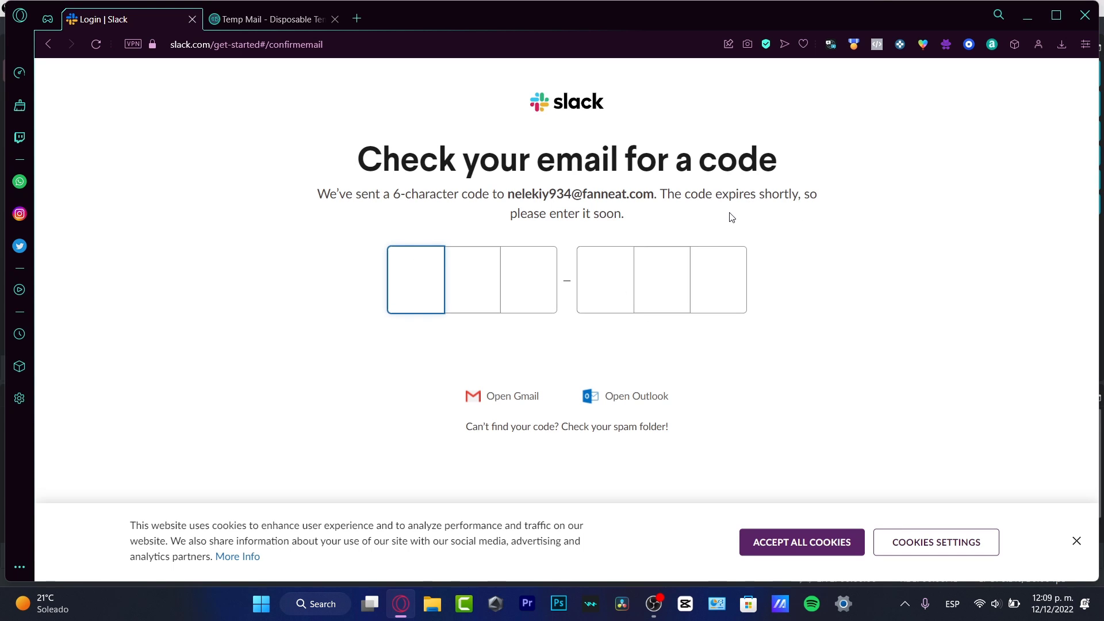
left_click(300, 23)
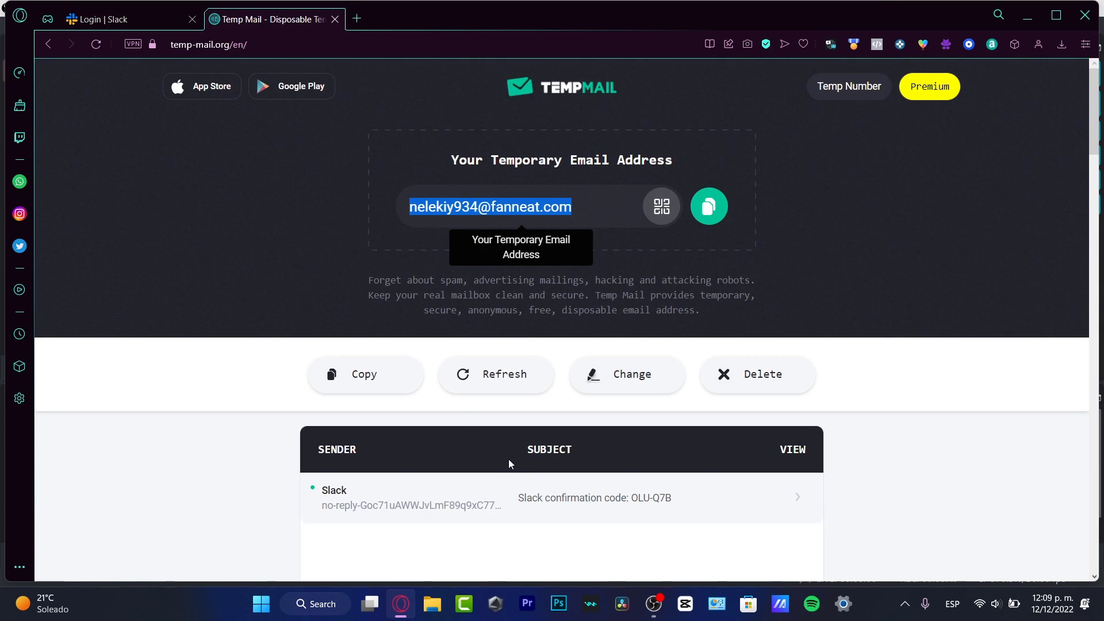
left_click(505, 506)
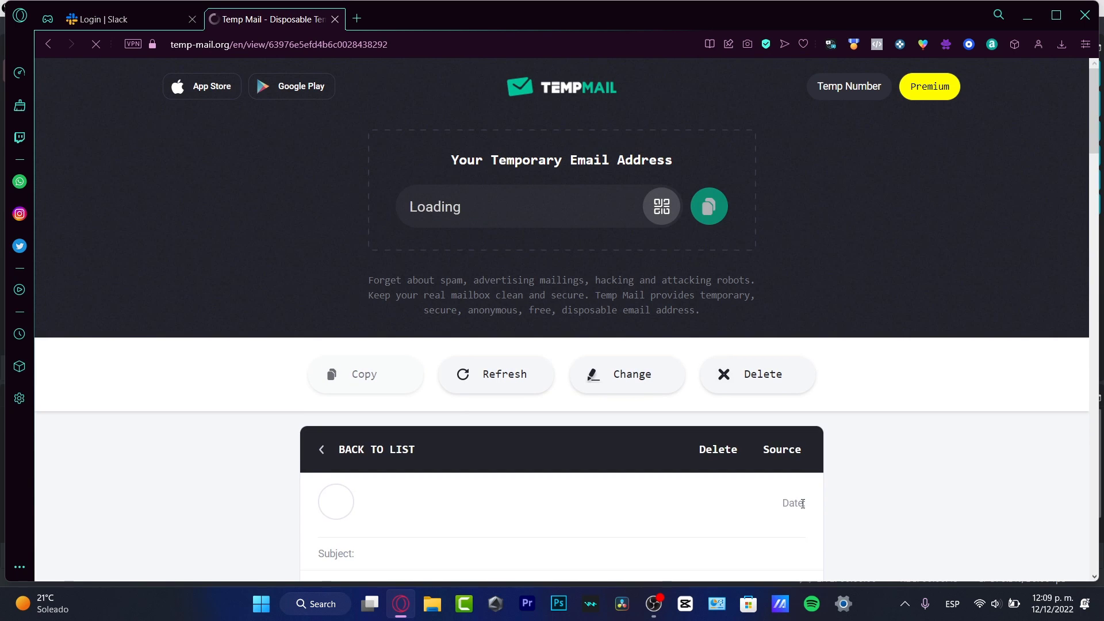
Copy the confirmation code from the email and enter it in the verification code field on the Slack sign-up page
scroll(628, 468, "down", 3)
scroll(495, 408, "down", 3)
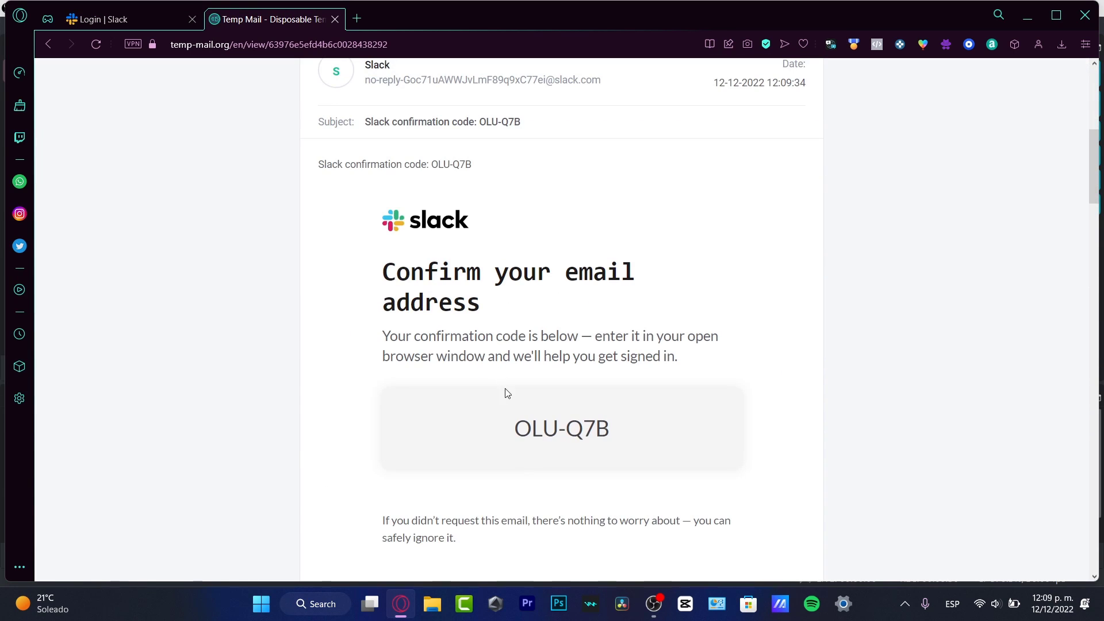
triple_click(571, 417)
key("ctrl+c")
left_click(115, 19)
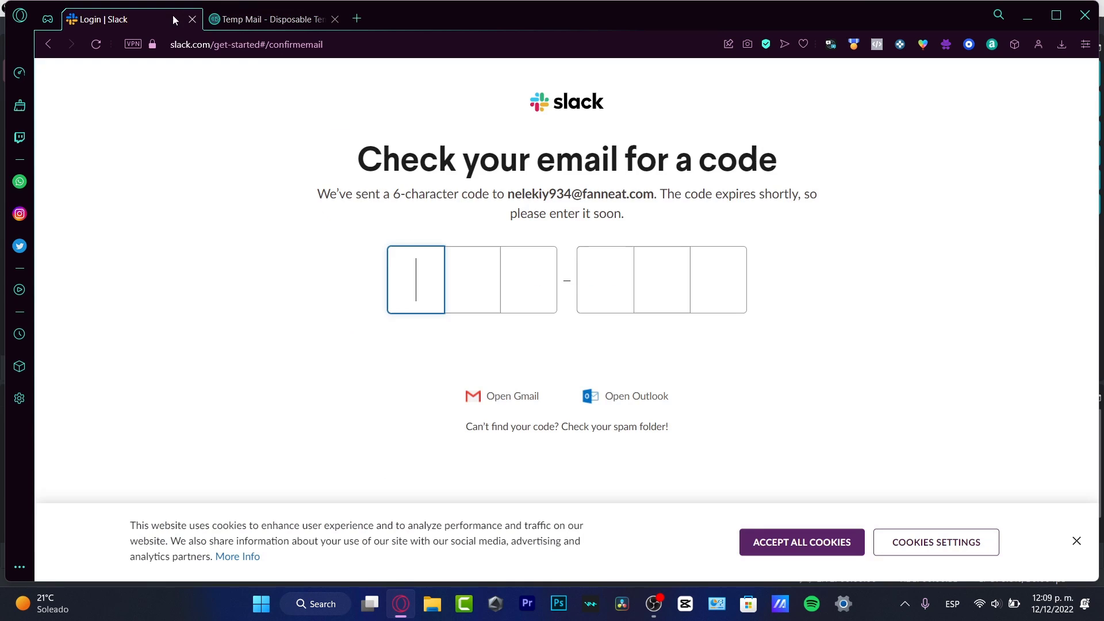
key("ctrl+v")
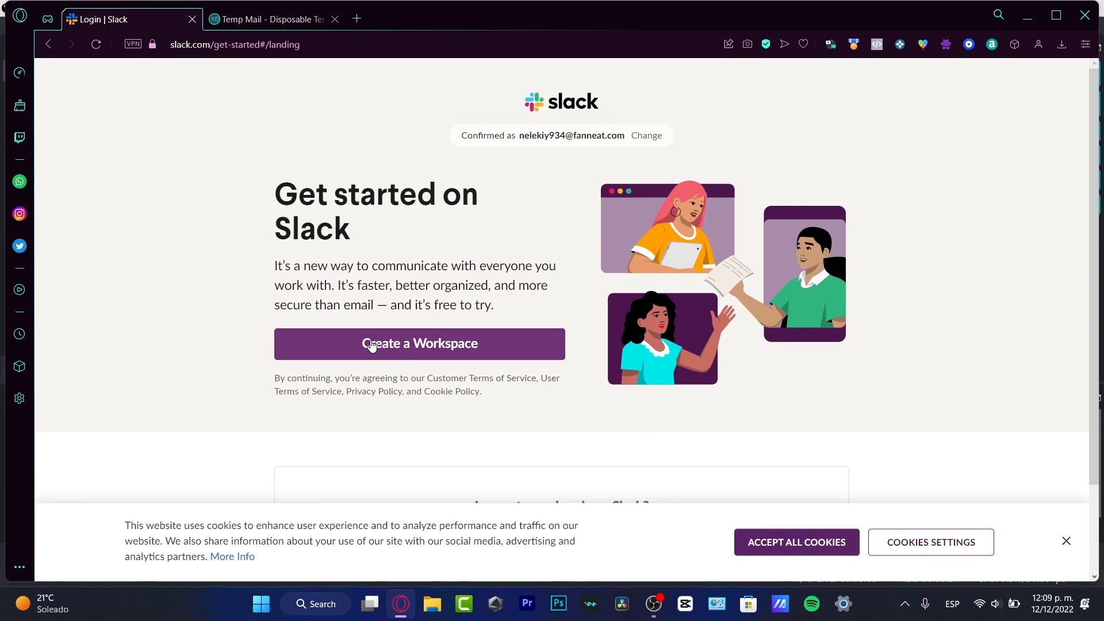
Dismiss the cookie notice and create a new workspace named SoundsGood
left_click(1067, 542)
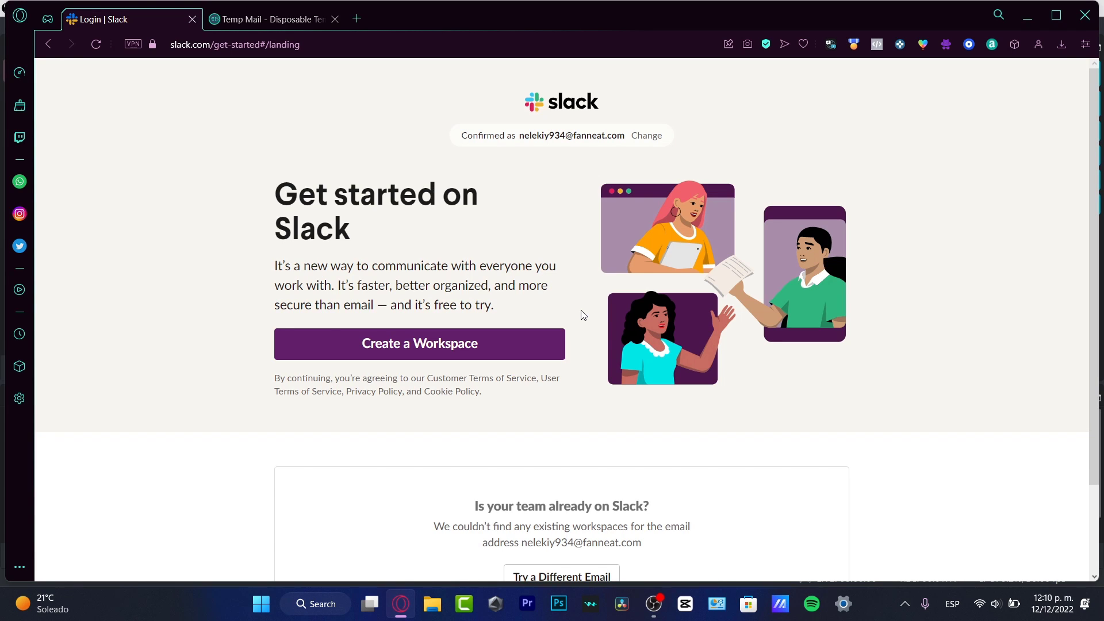
left_click(465, 348)
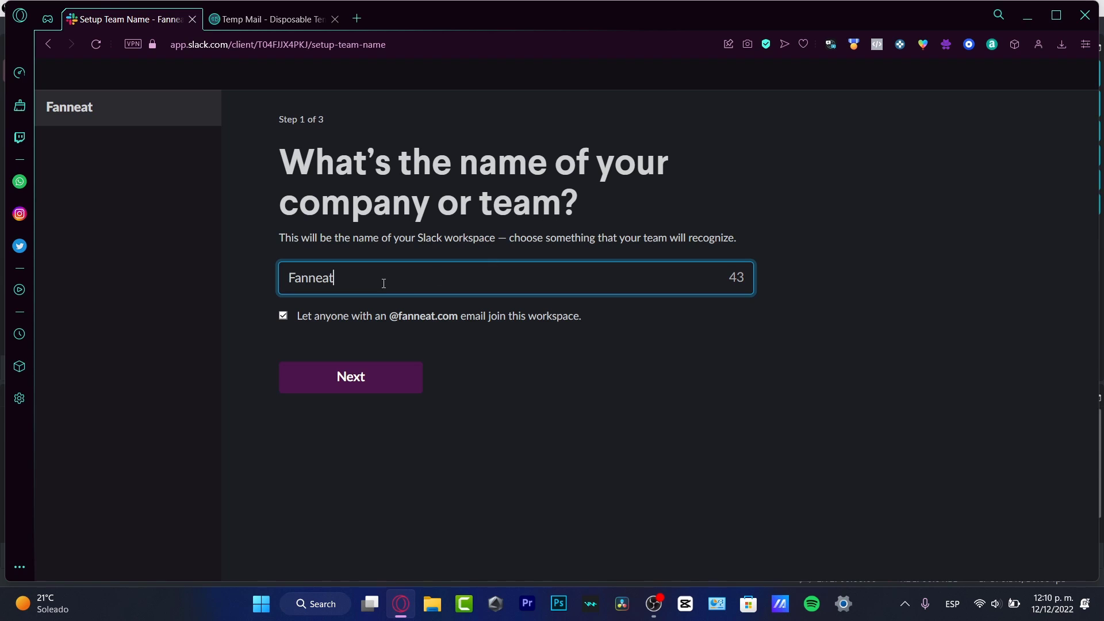
key("ctrl+a")
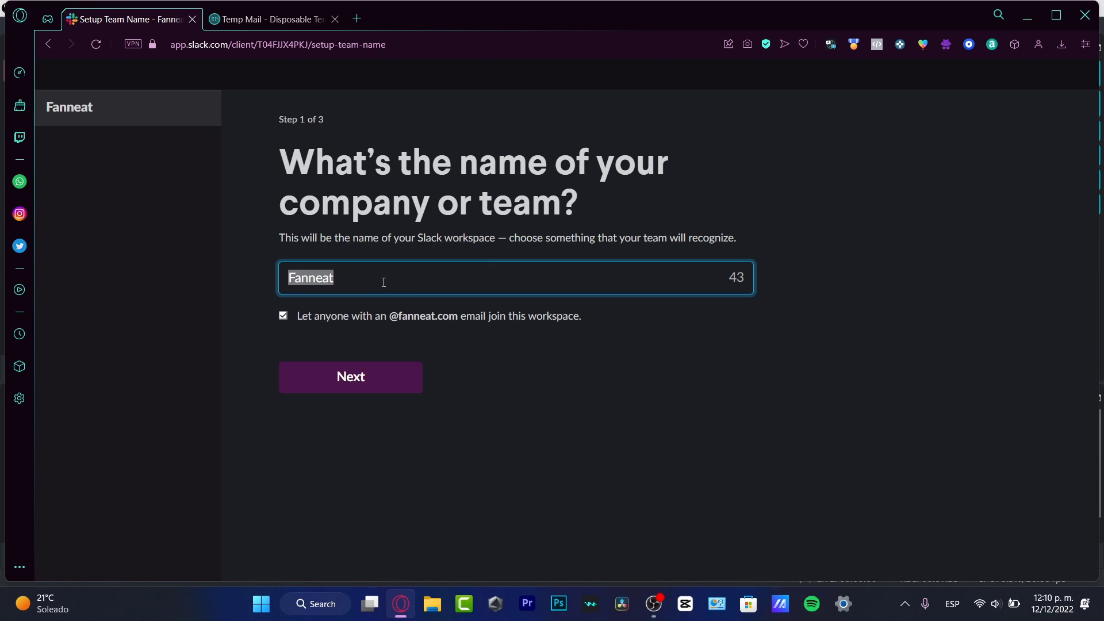
type("SoundsGood")
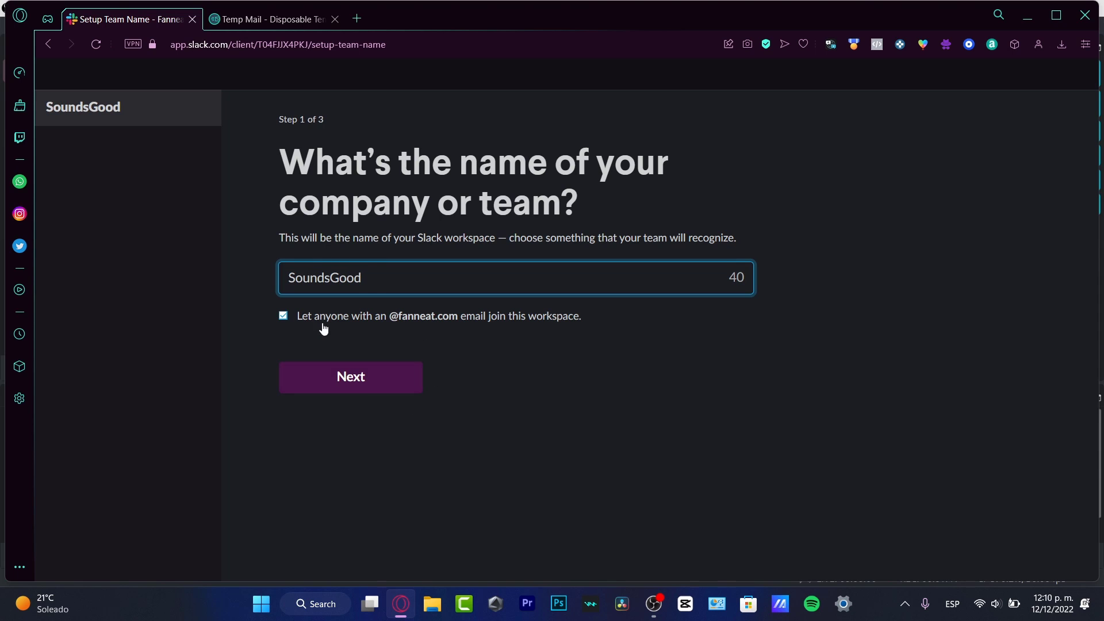
left_click(350, 375)
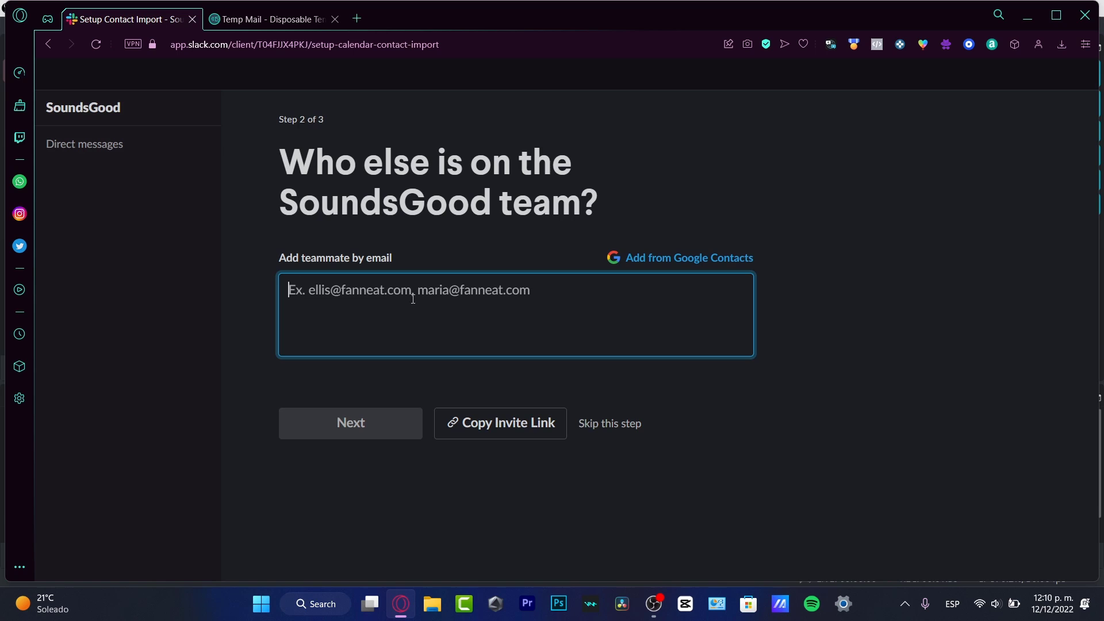
Try adding a teammate's email address to the team invitations, and remove the entry
type("e")
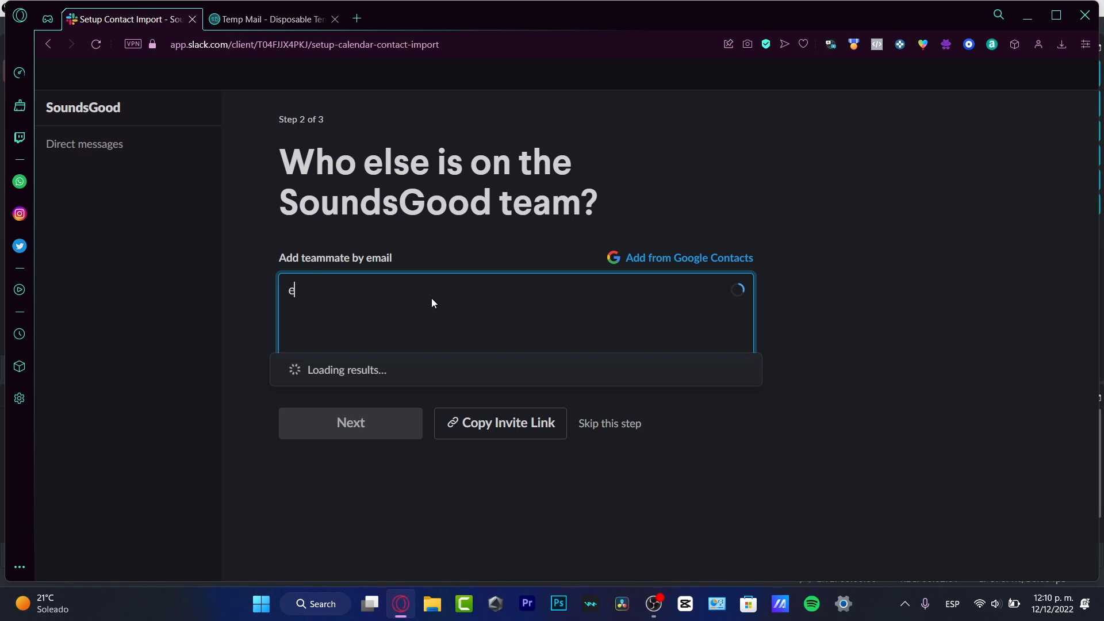
type("xample@")
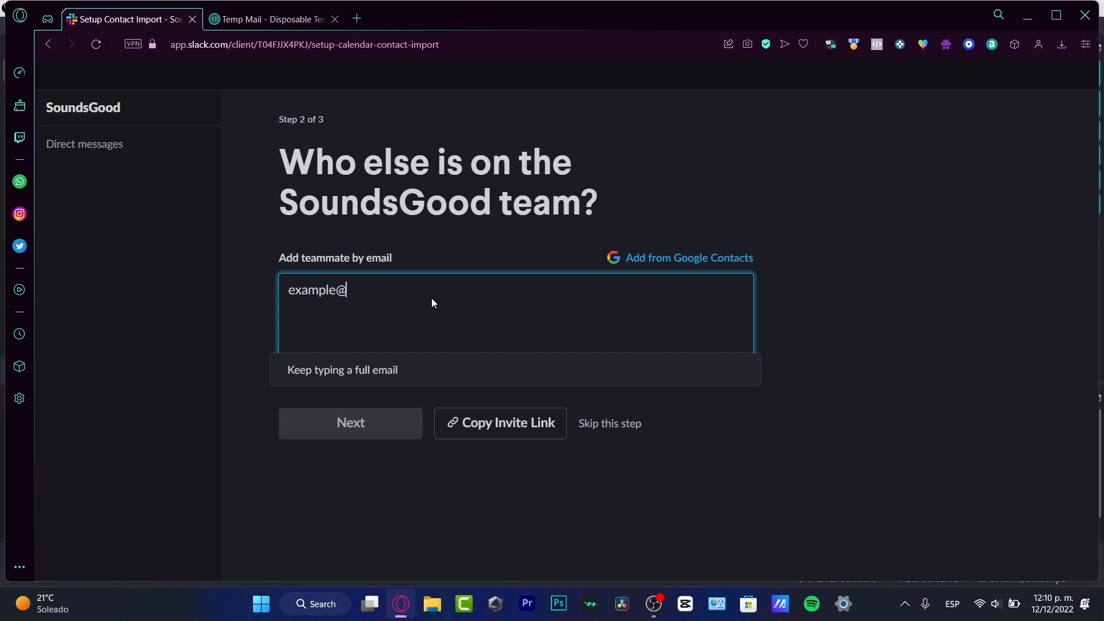
type("exampl")
type(".com")
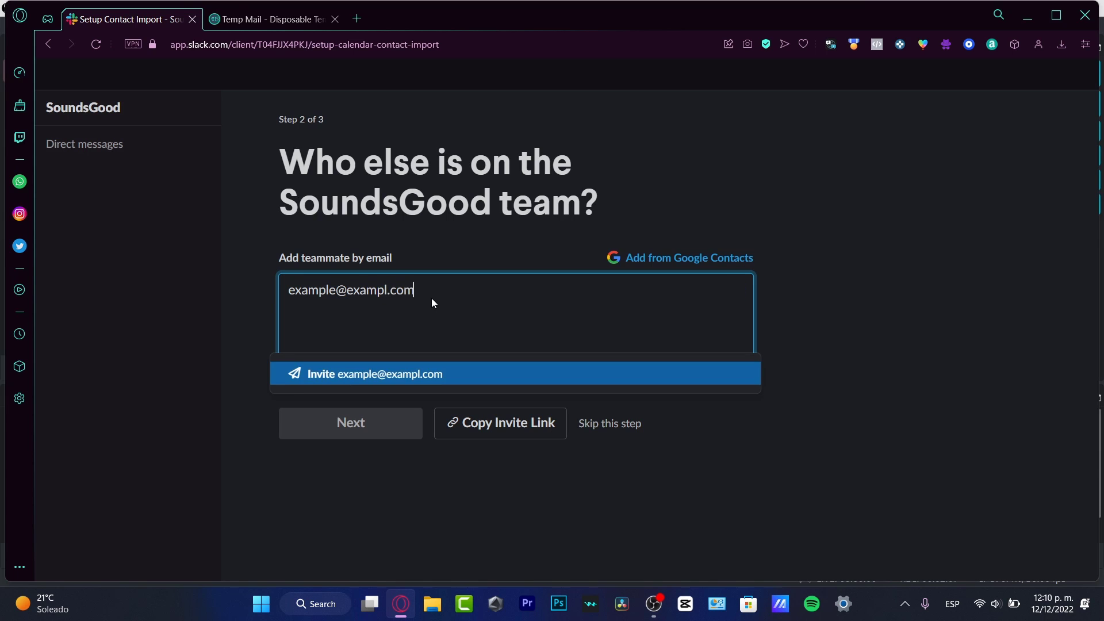
key("Return")
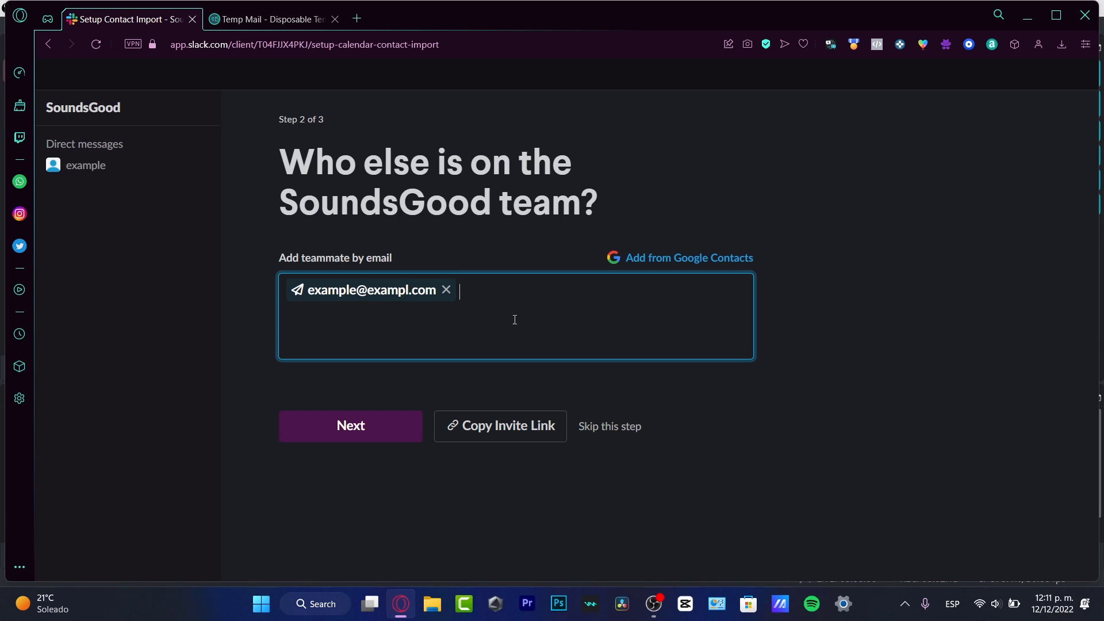
left_click(446, 290)
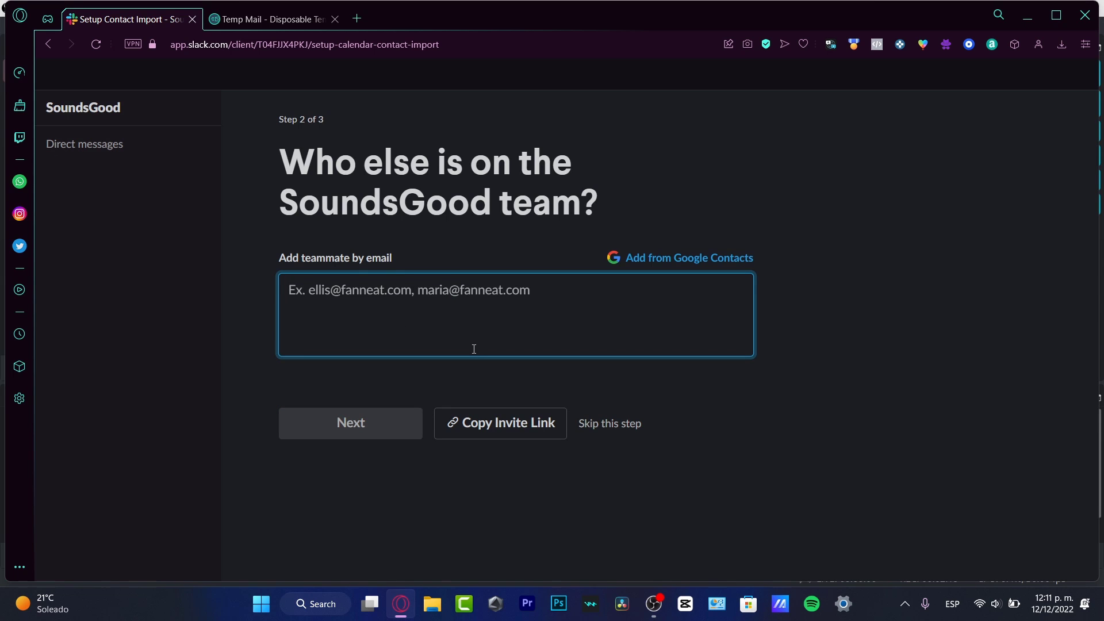
Copy the workspace invite link, paste it into a new browser tab's address, and return to the workspace setup
left_click(523, 434)
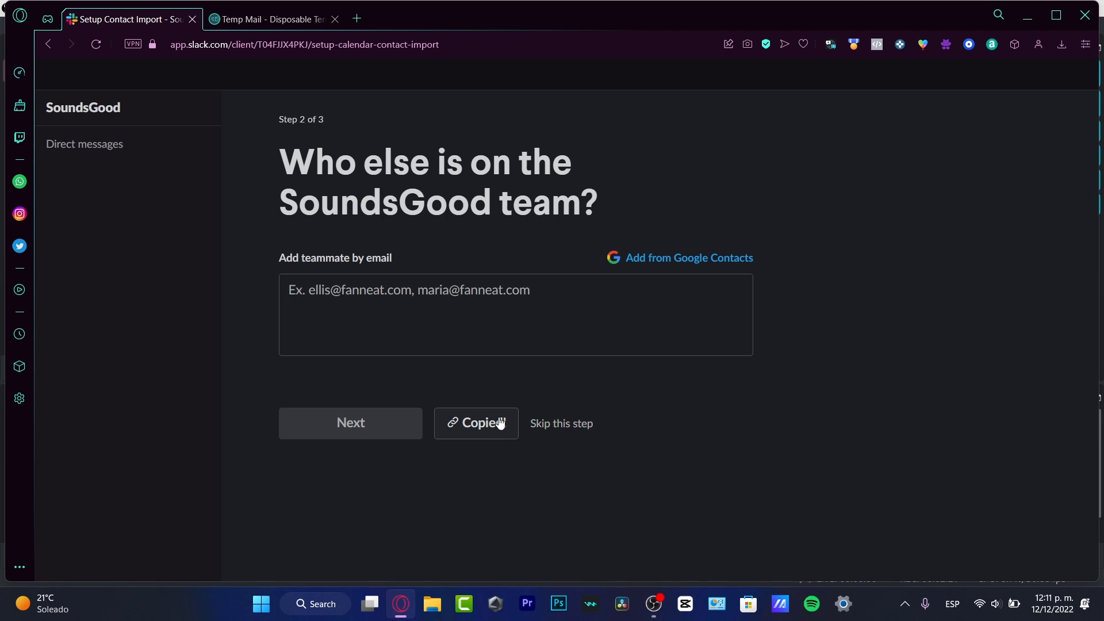
left_click(356, 19)
key("ctrl+v")
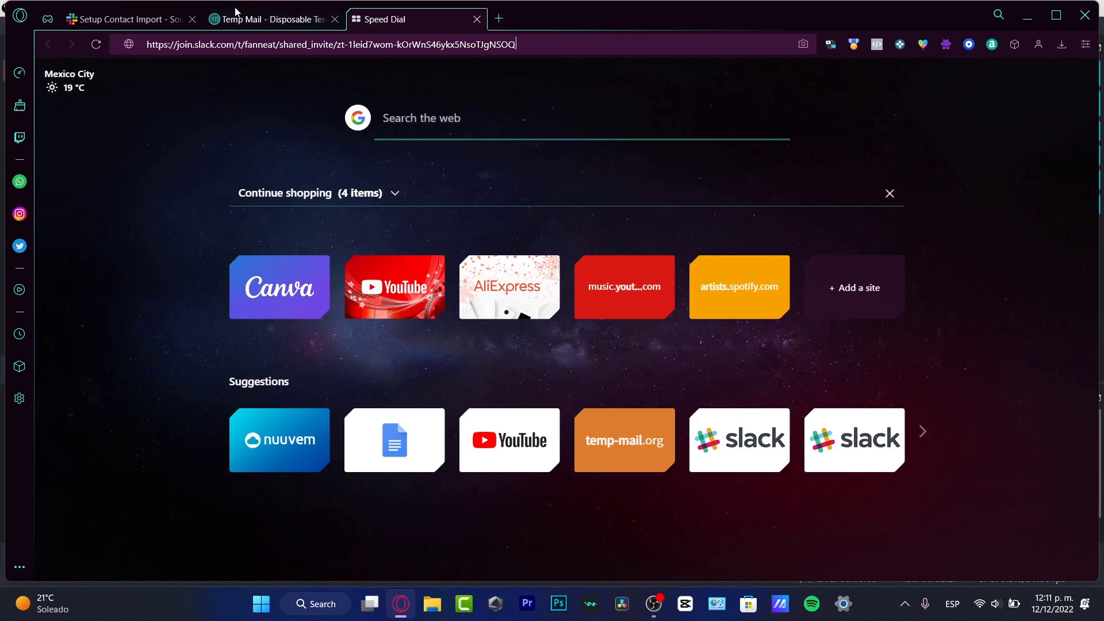
left_click(123, 19)
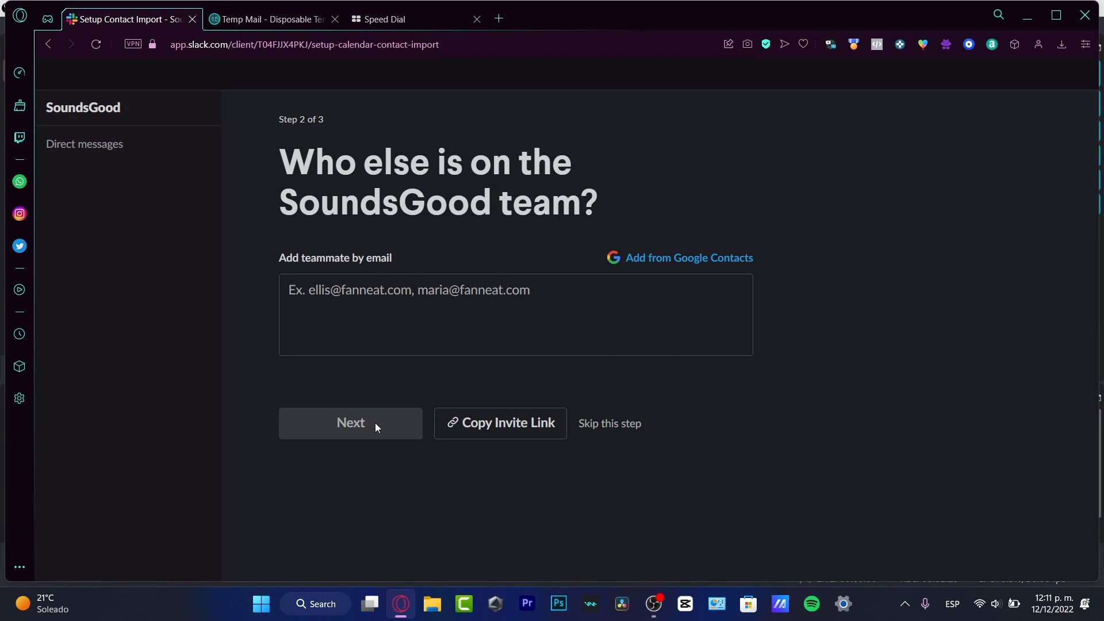
Skip inviting teammates and submit Marketing as what the team is working on
left_click(604, 427)
left_click(704, 373)
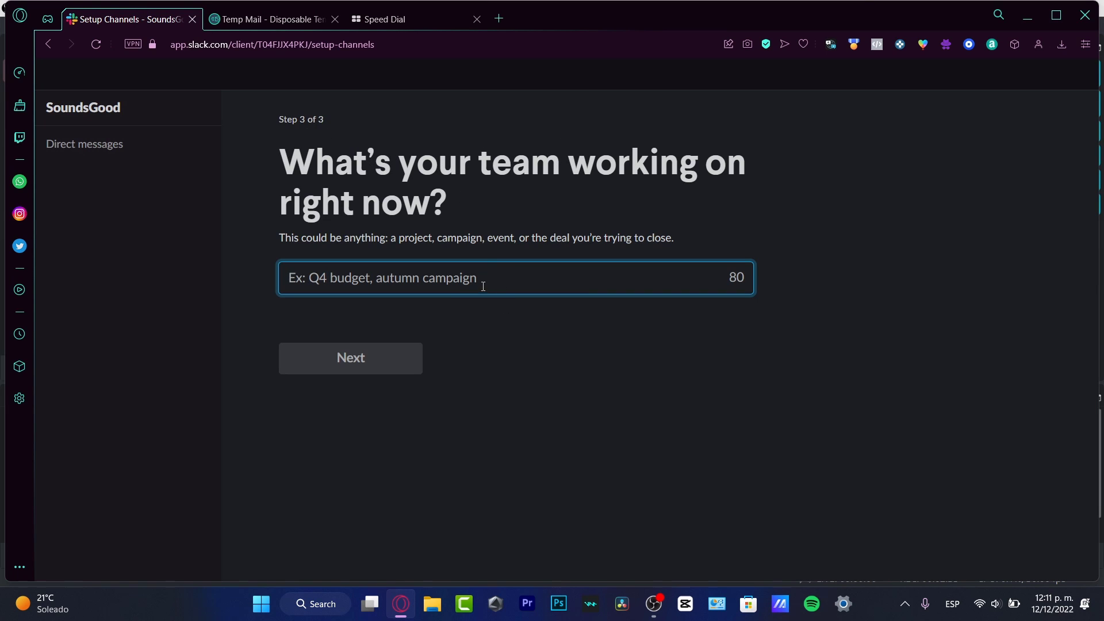
type("Marketing")
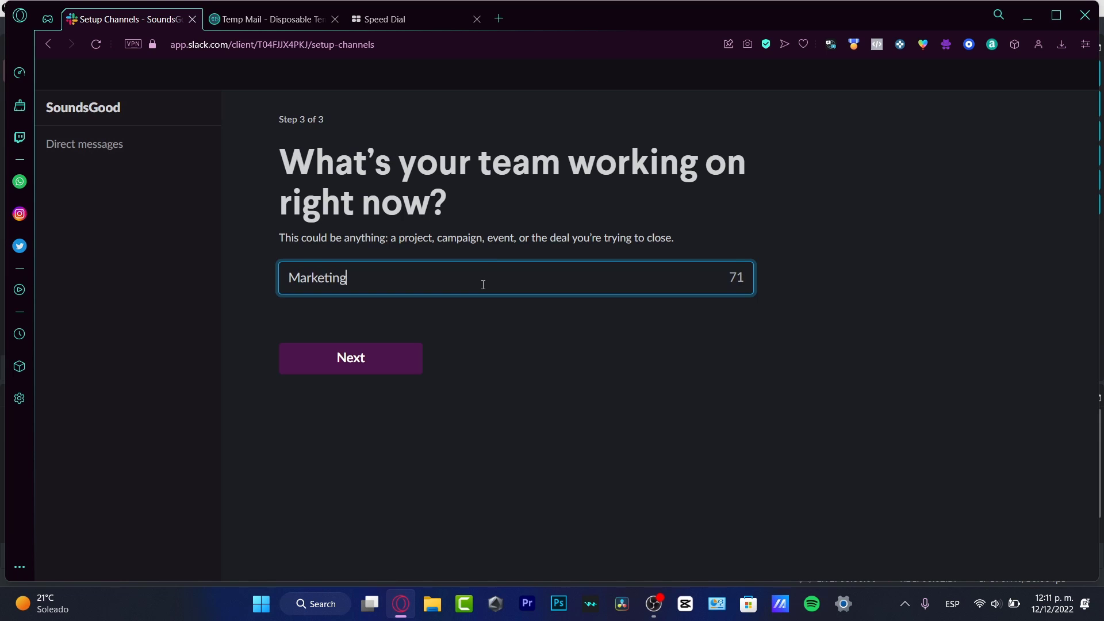
left_click(345, 359)
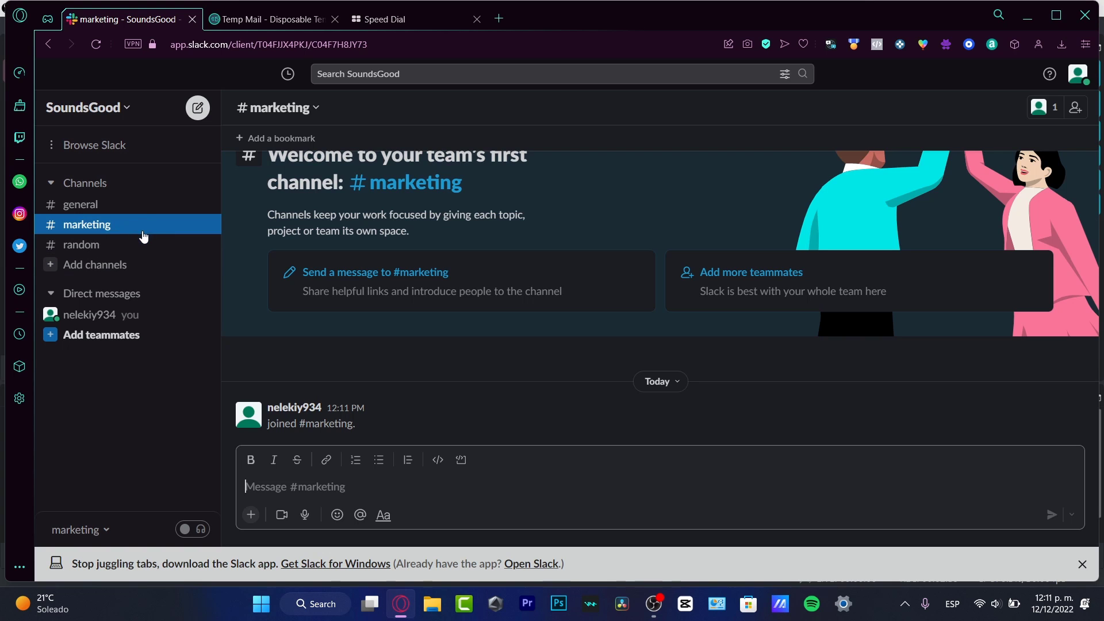
View the general channel, then begin creating a new channel named announcements
left_click(118, 211)
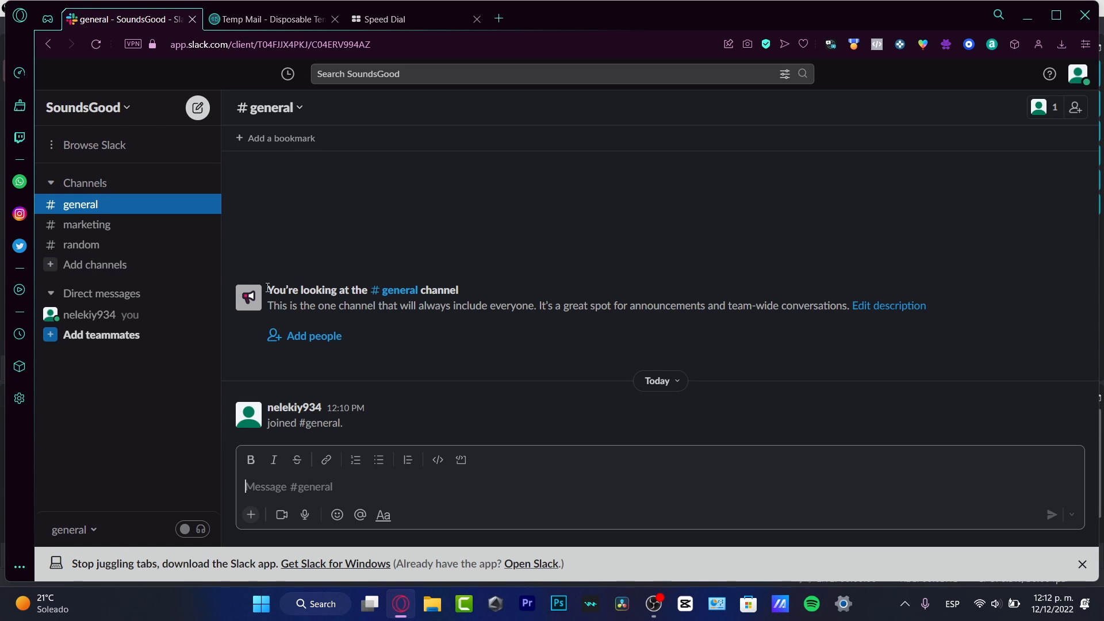
left_click(111, 267)
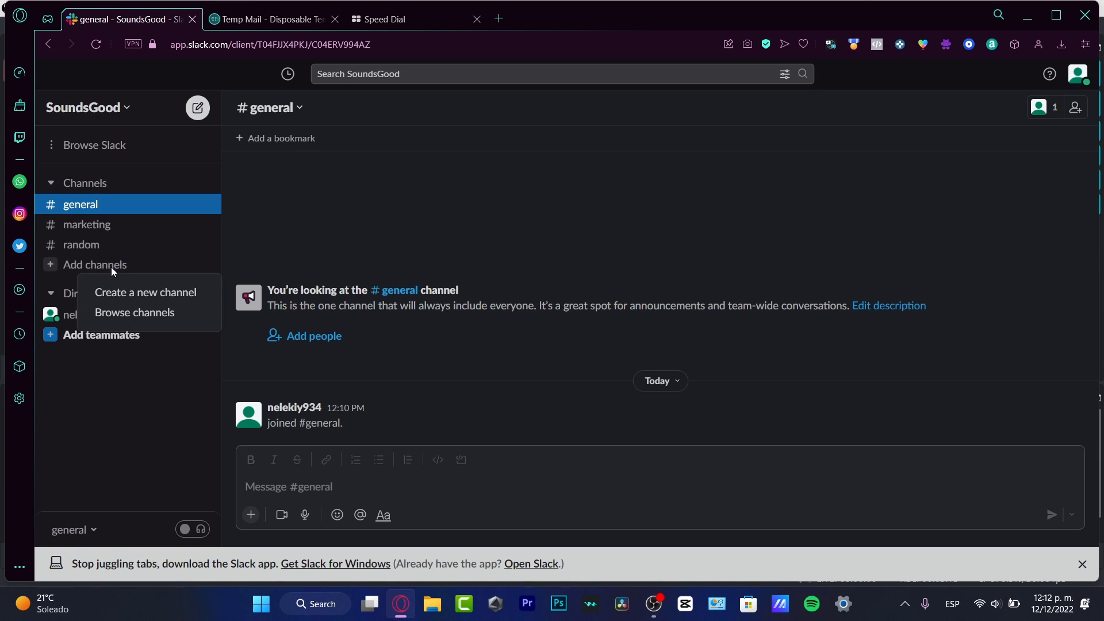
left_click(143, 294)
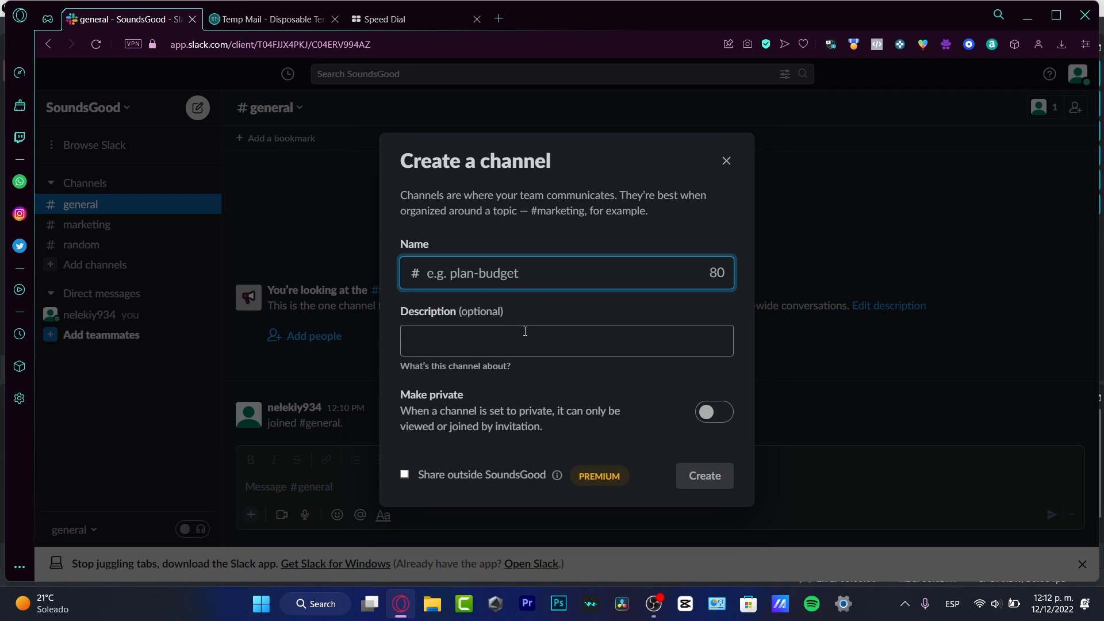
type("announcements")
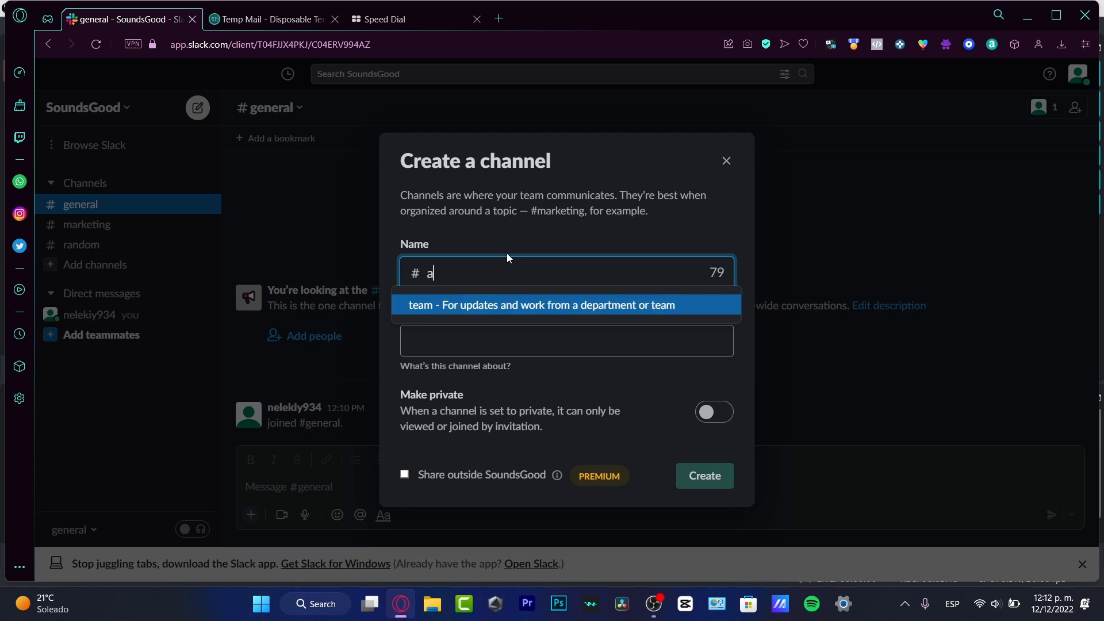
Set the channel description to "this is just for official tasks." and create the public channel without adding people
left_click(611, 337)
type("this is j")
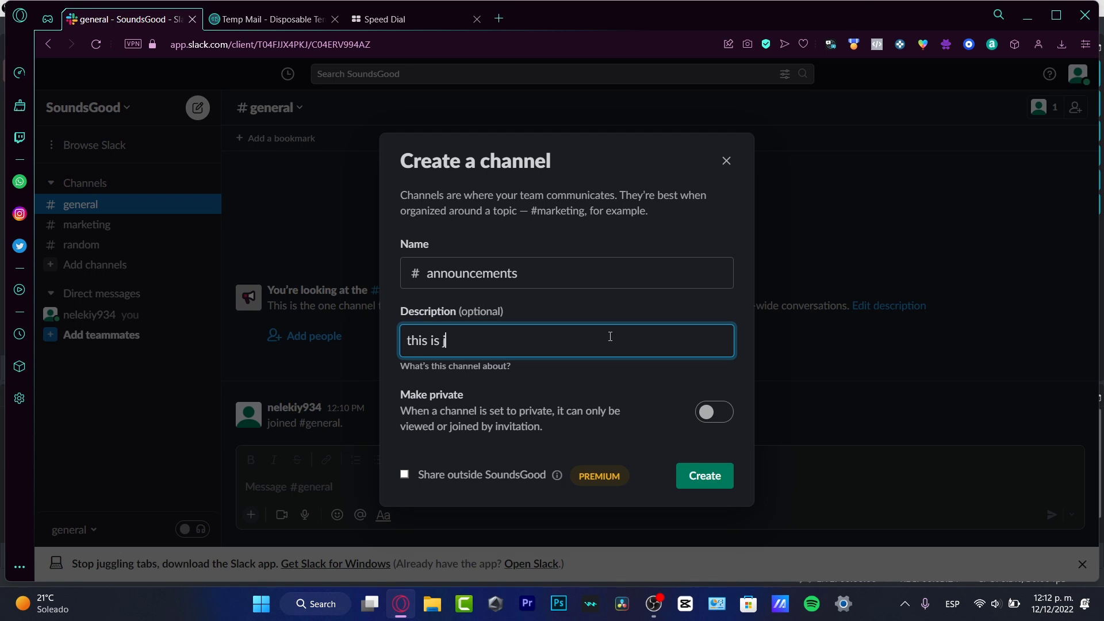
type("ust for ")
type("announc")
key("BackSpace")
key("BackSpace")
key("BackSpace")
key("BackSpace")
key("BackSpace")
key("BackSpace")
type("official tasks.")
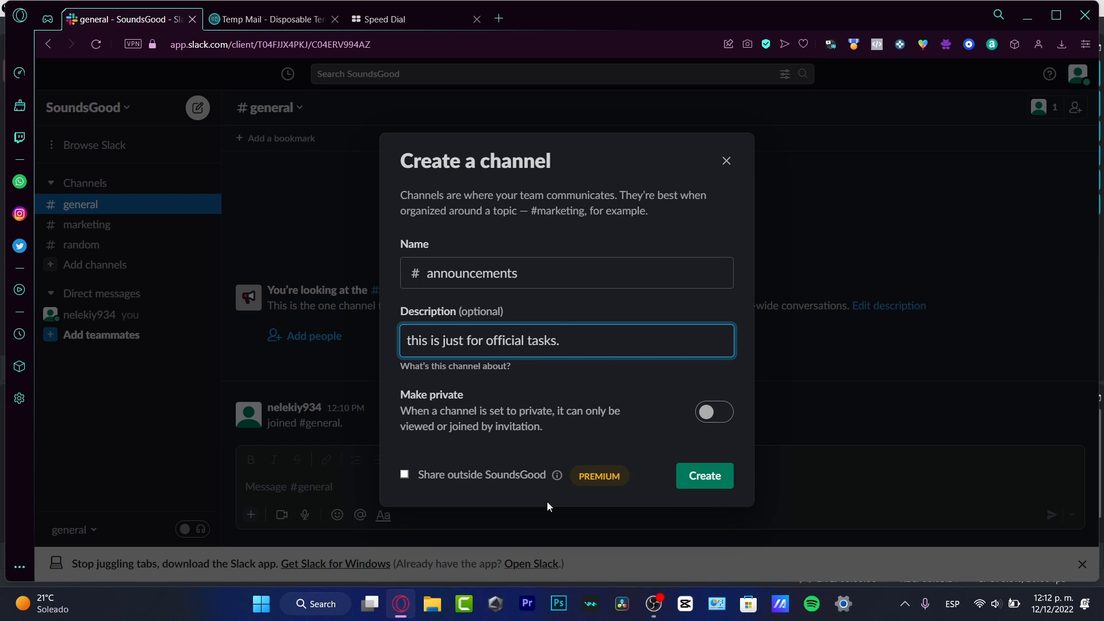
left_click(706, 481)
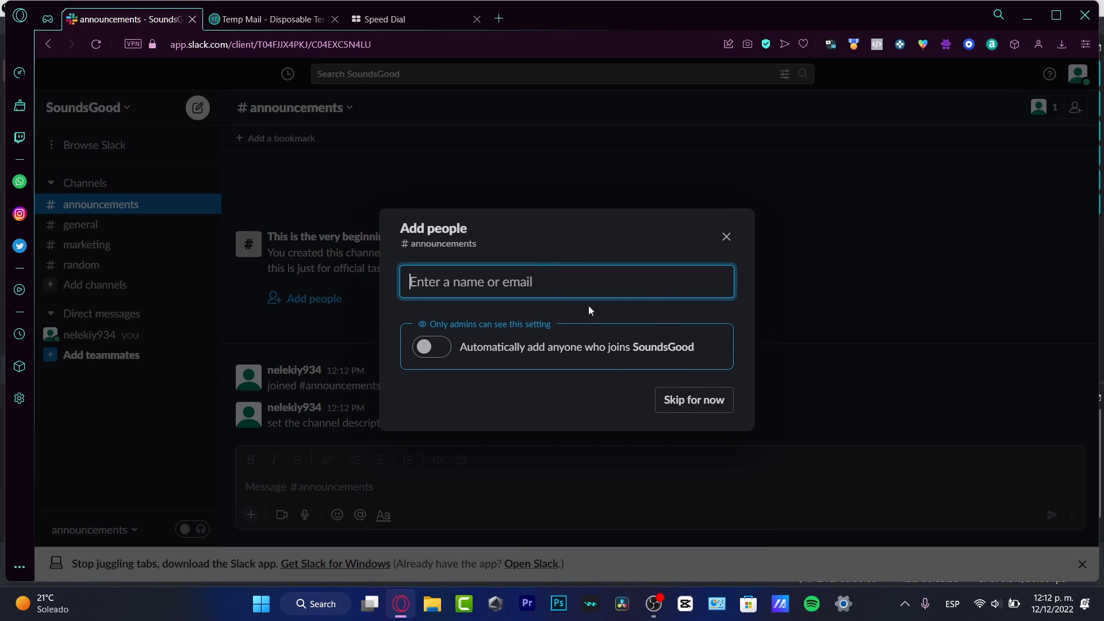
left_click(690, 412)
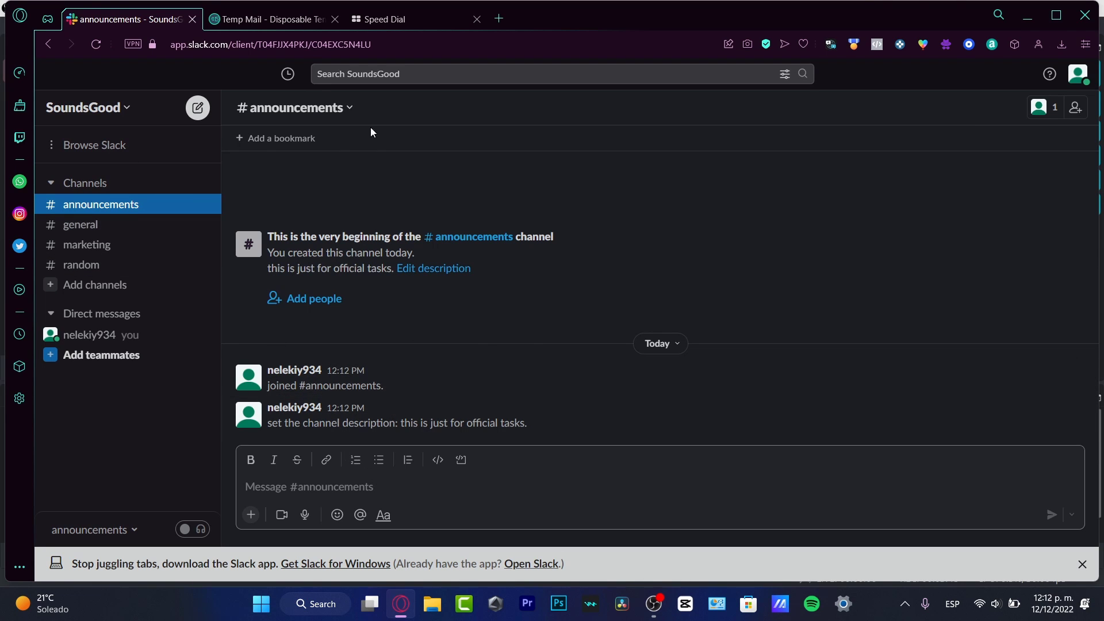
Review the announcements channel's details, including its description, members, integrations and settings
left_click(350, 108)
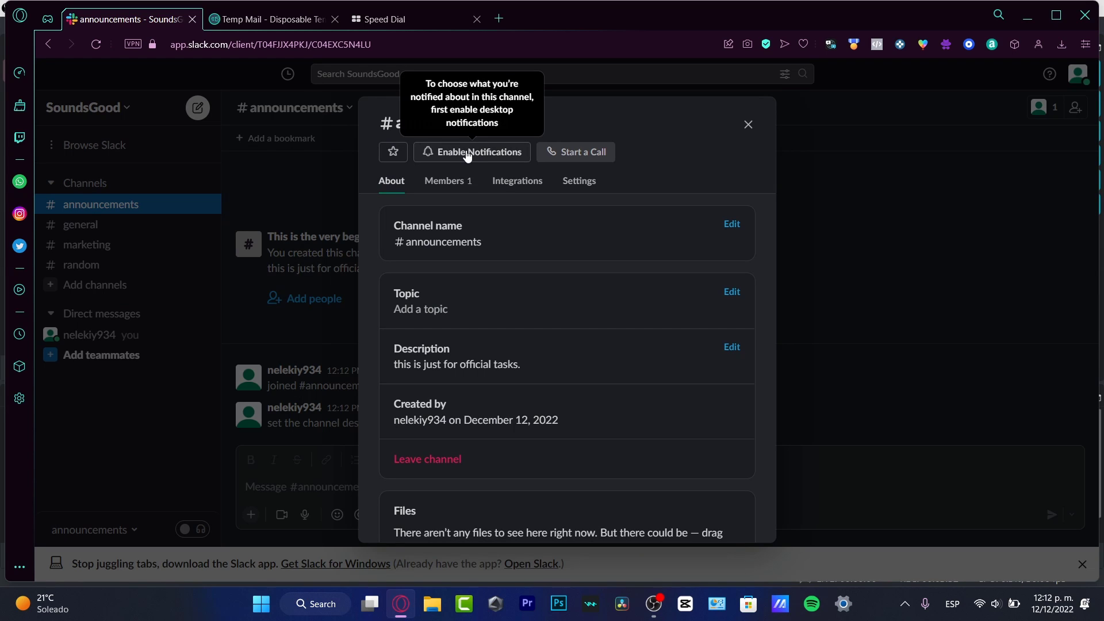
scroll(554, 301, "down", 2)
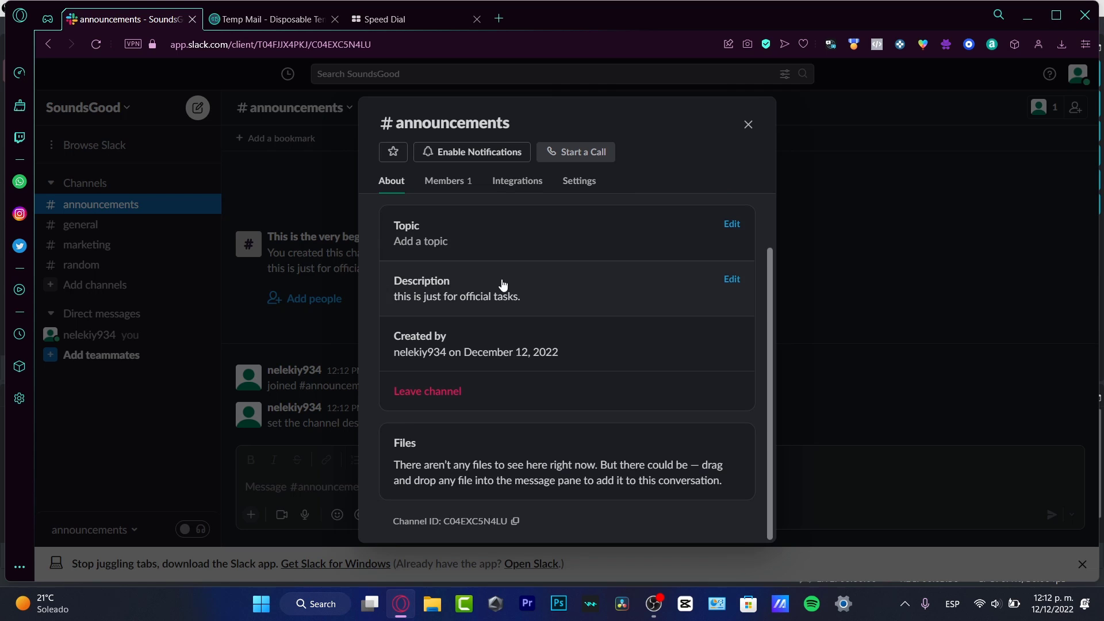
left_click(455, 185)
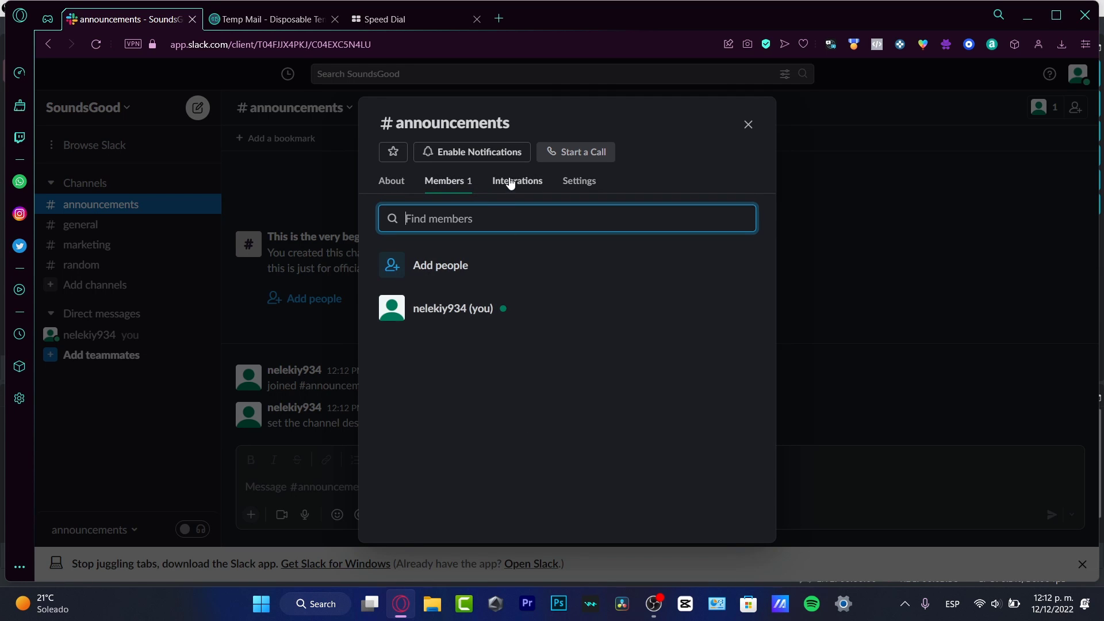
left_click(507, 180)
left_click(581, 183)
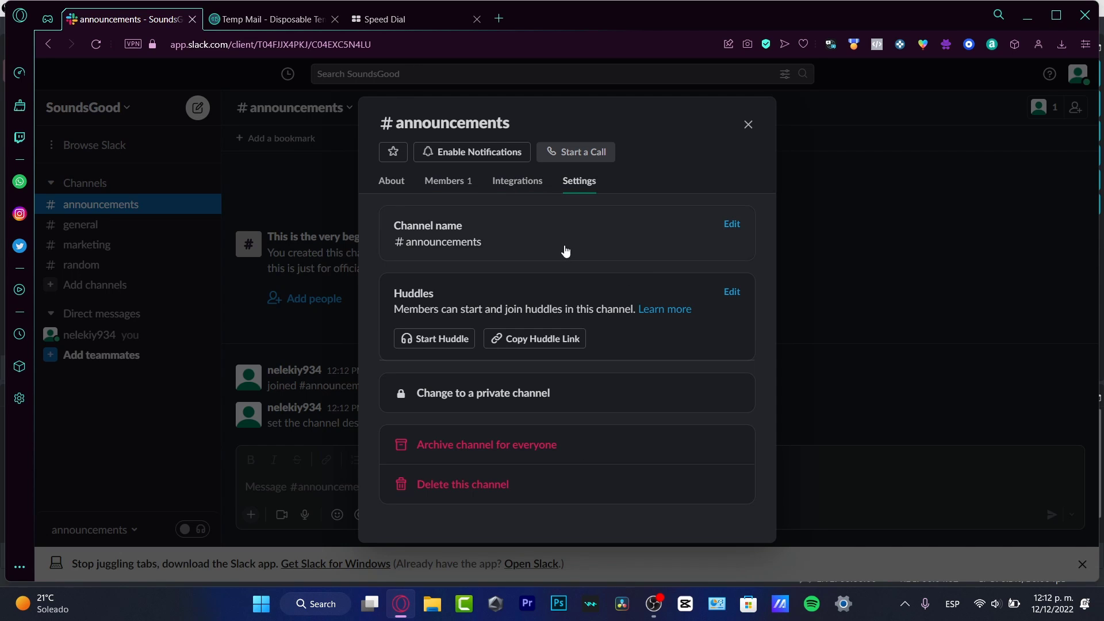
Open the announcements channel's integrations and browse the apps that can be added
left_click(515, 183)
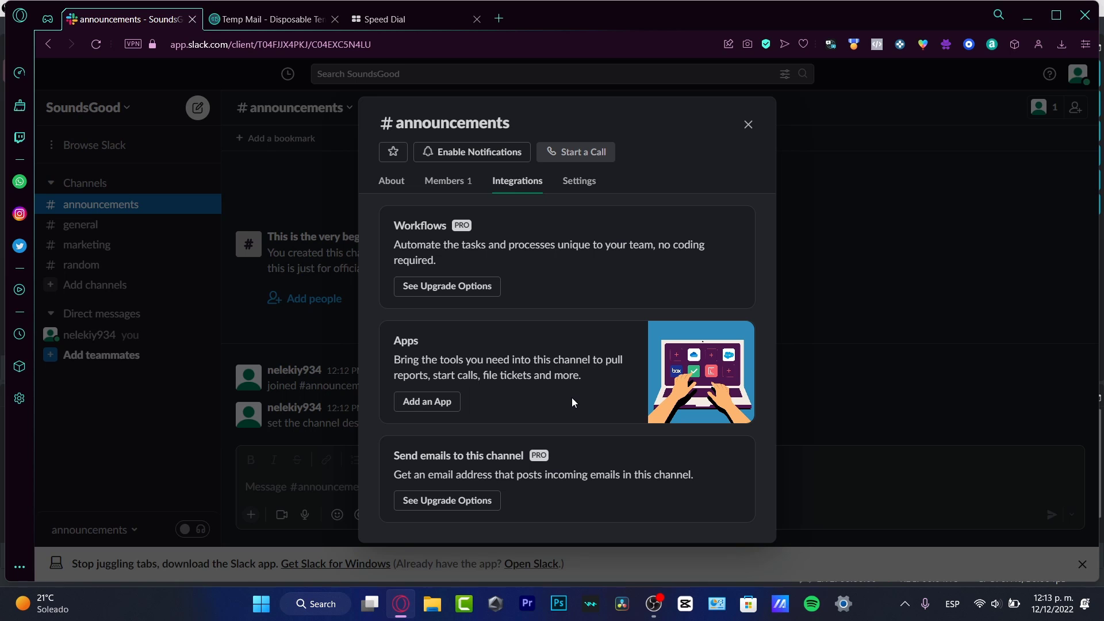
left_click(427, 402)
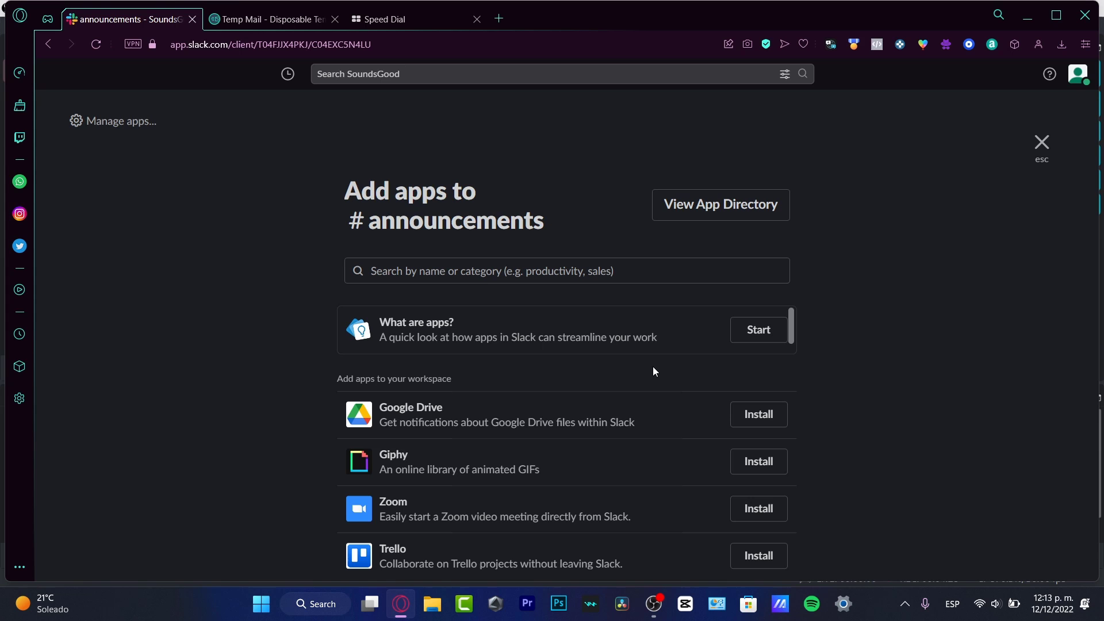
scroll(711, 428, "down", 10)
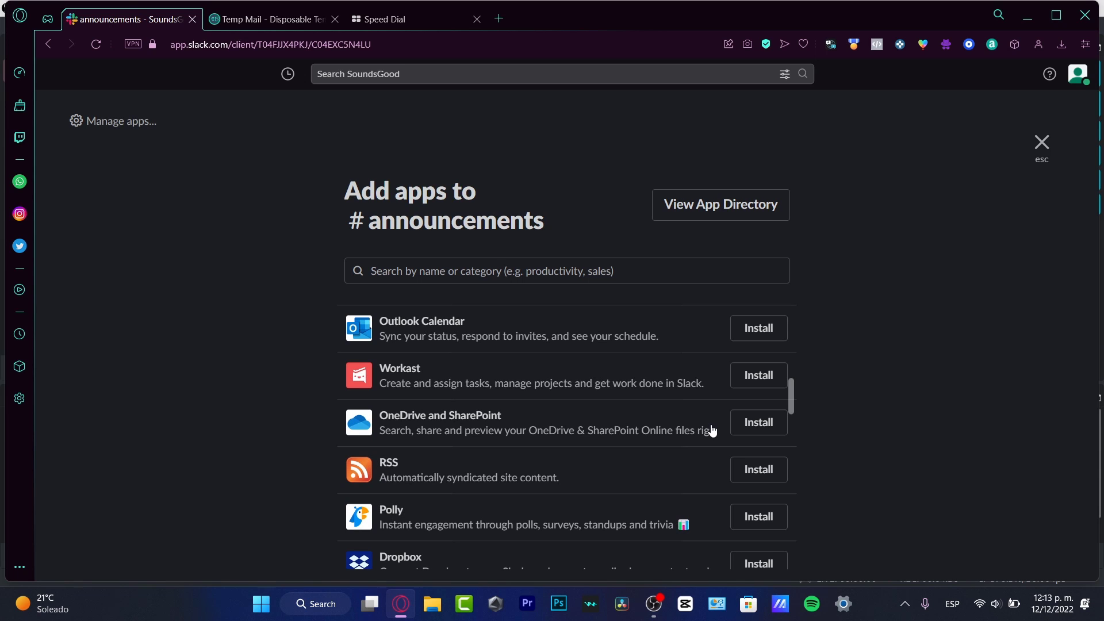
scroll(712, 430, "up", 10)
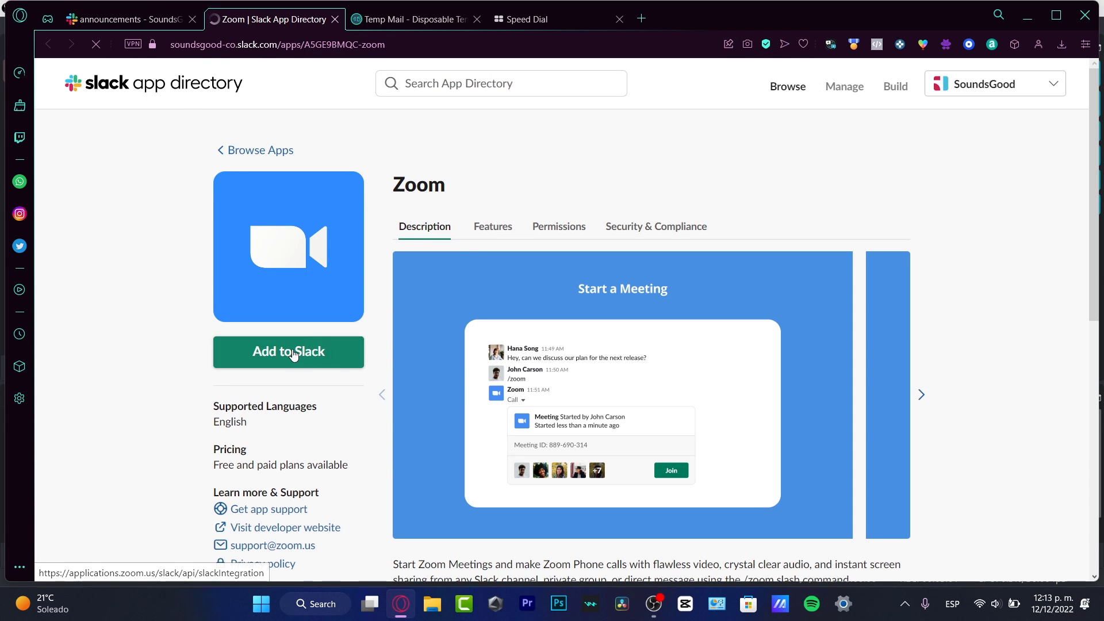
Add the Zoom app to Slack using Zoom for Yourself and allow it to access the SoundsGood workspace
left_click(294, 352)
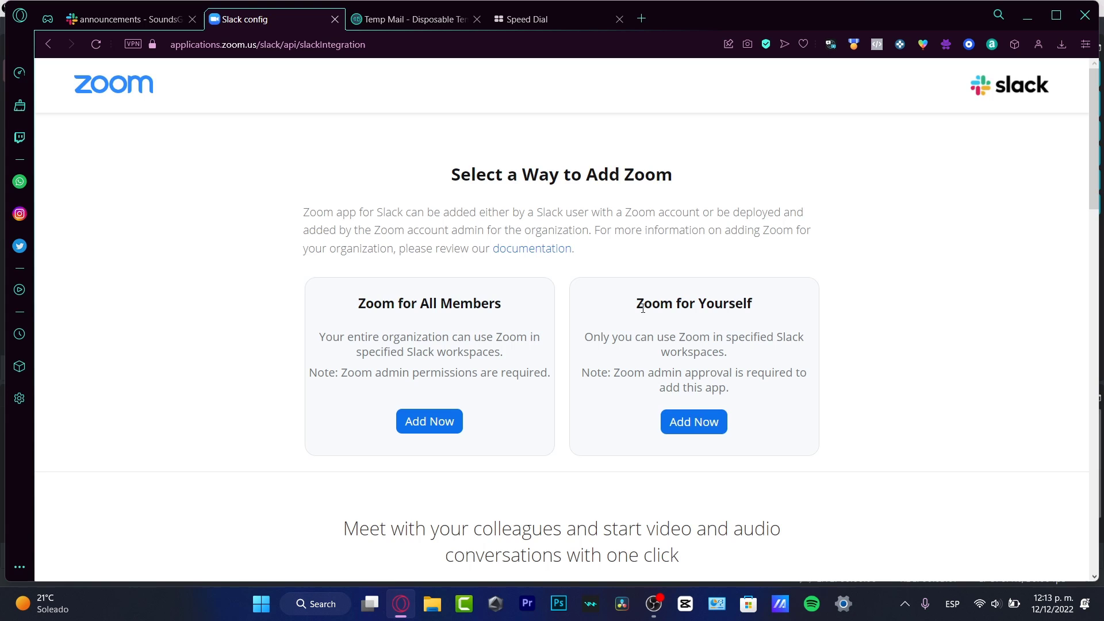
left_click(709, 422)
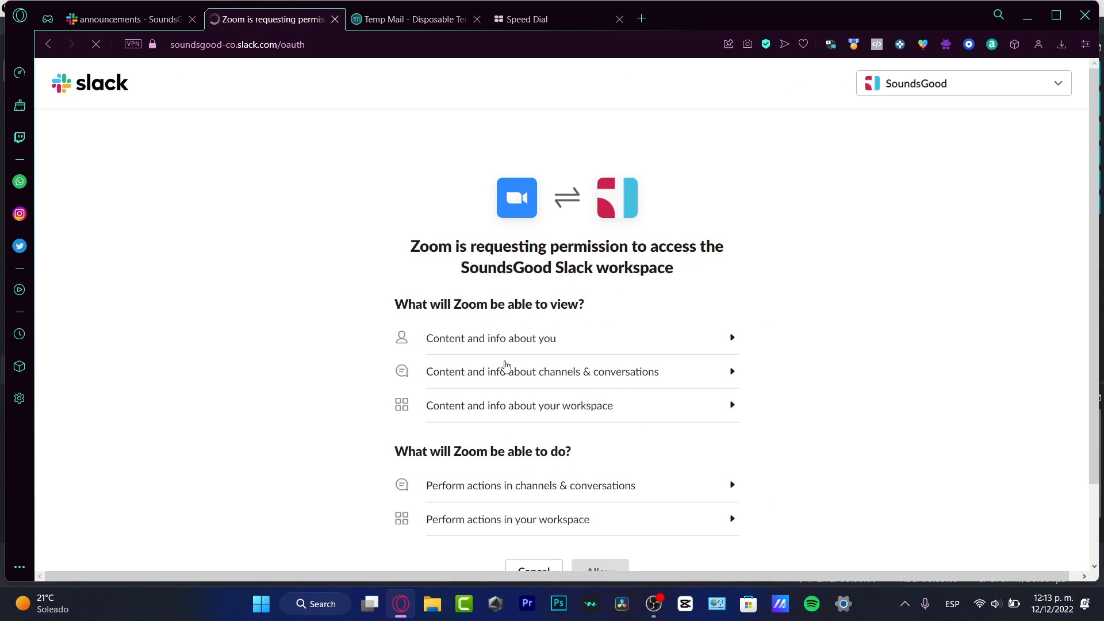
scroll(604, 345, "down", 2)
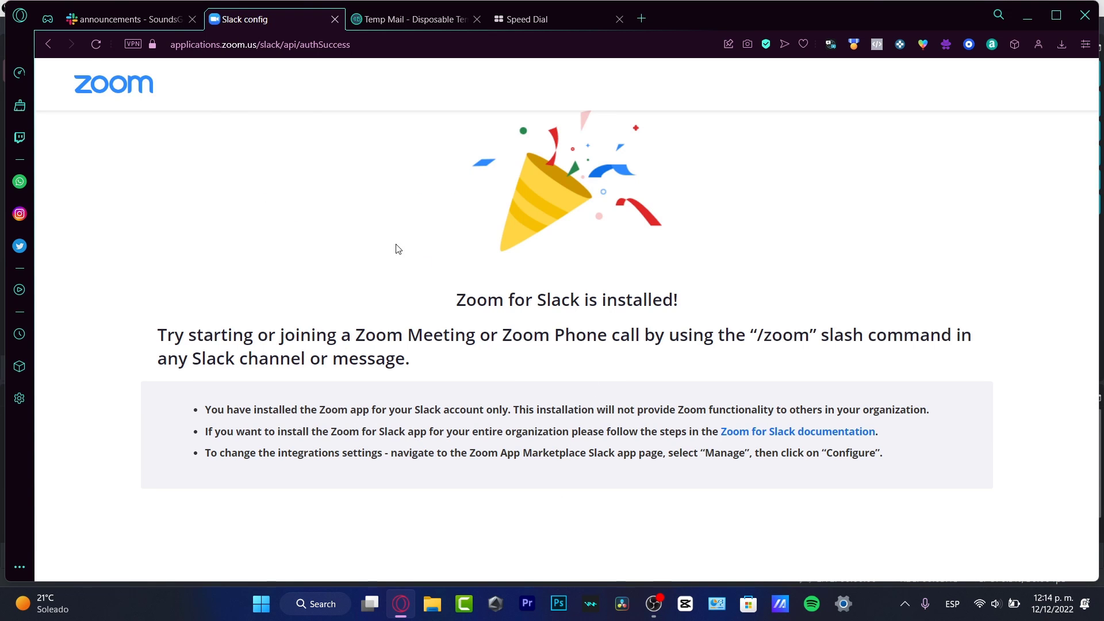
Return to the SoundsGood workspace and add the installed Zoom app to the announcements channel through its integrations
left_click(160, 19)
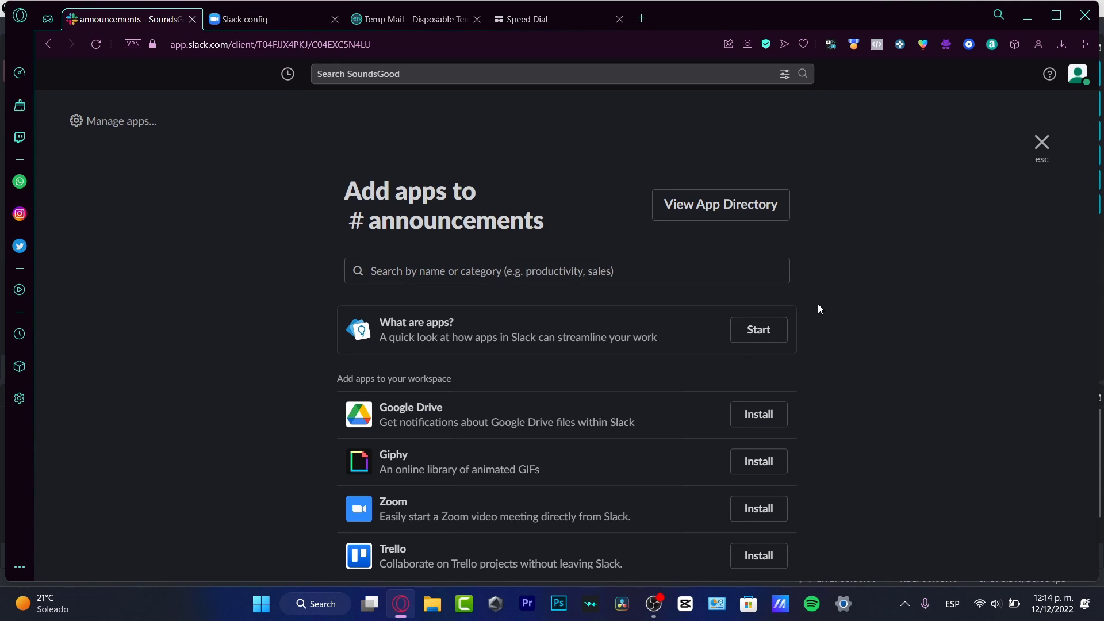
left_click(1041, 143)
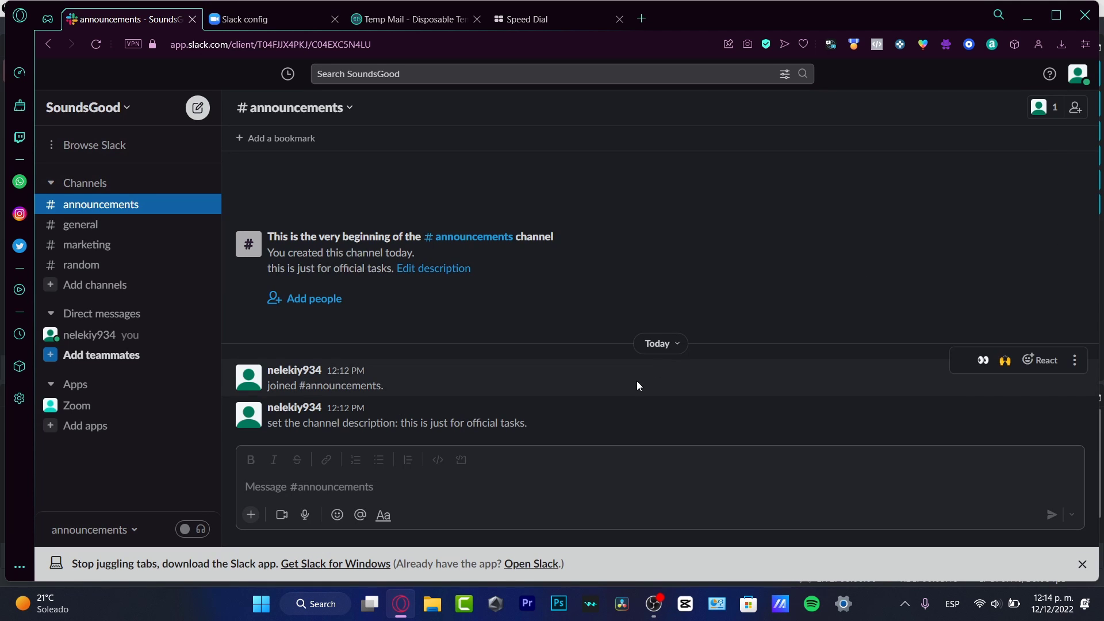
left_click(344, 109)
left_click(518, 181)
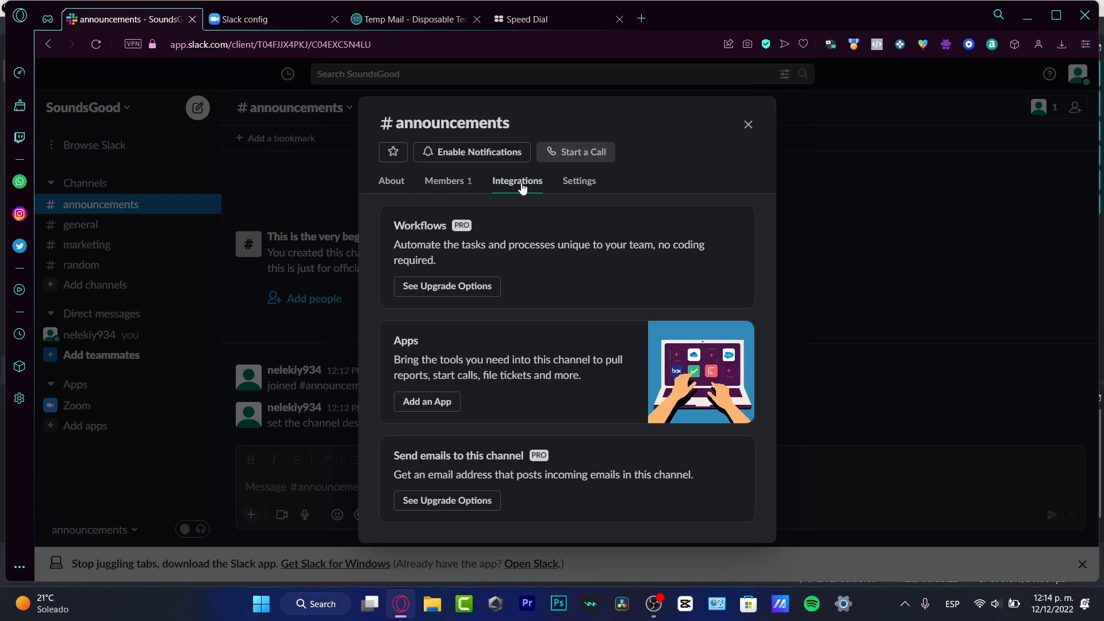
left_click(438, 402)
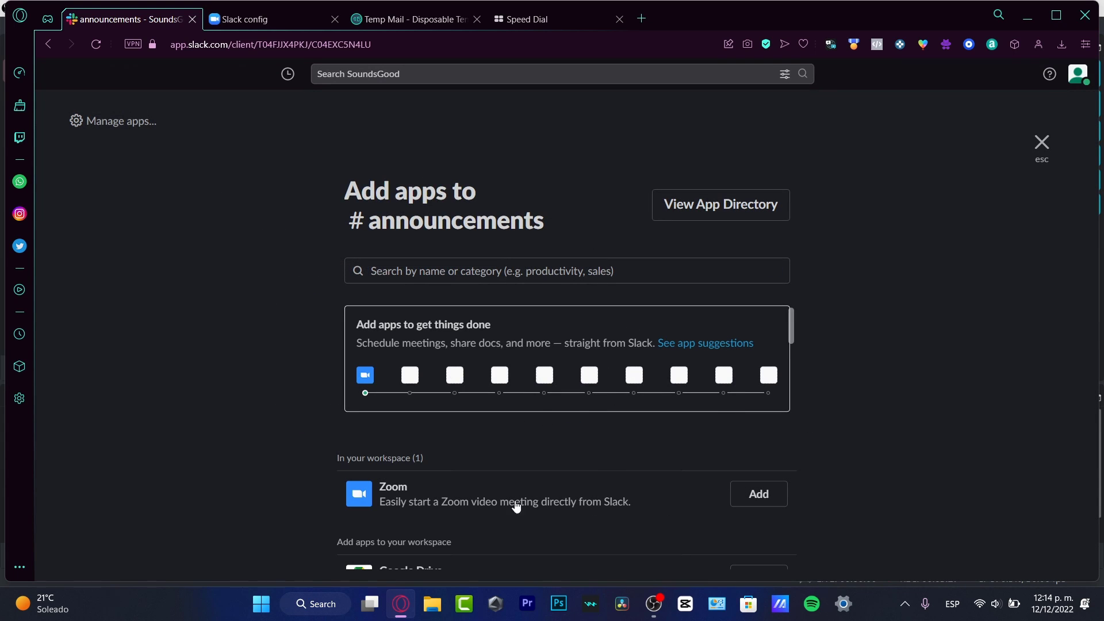
left_click(758, 494)
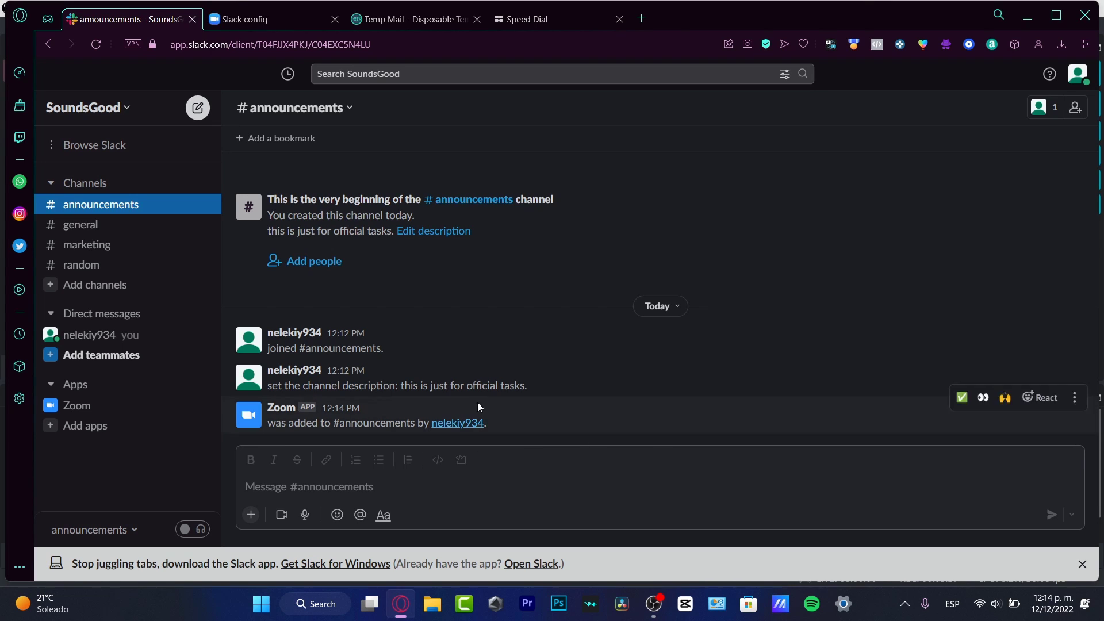
View your own profile, including the contact information and the View as options
left_click(1073, 76)
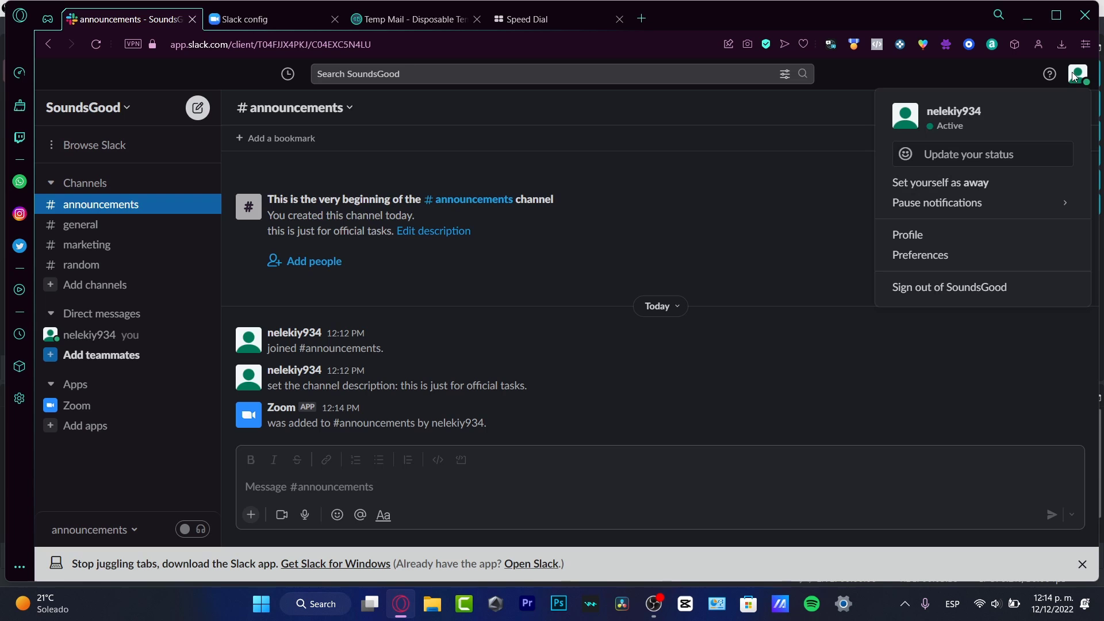
left_click(917, 237)
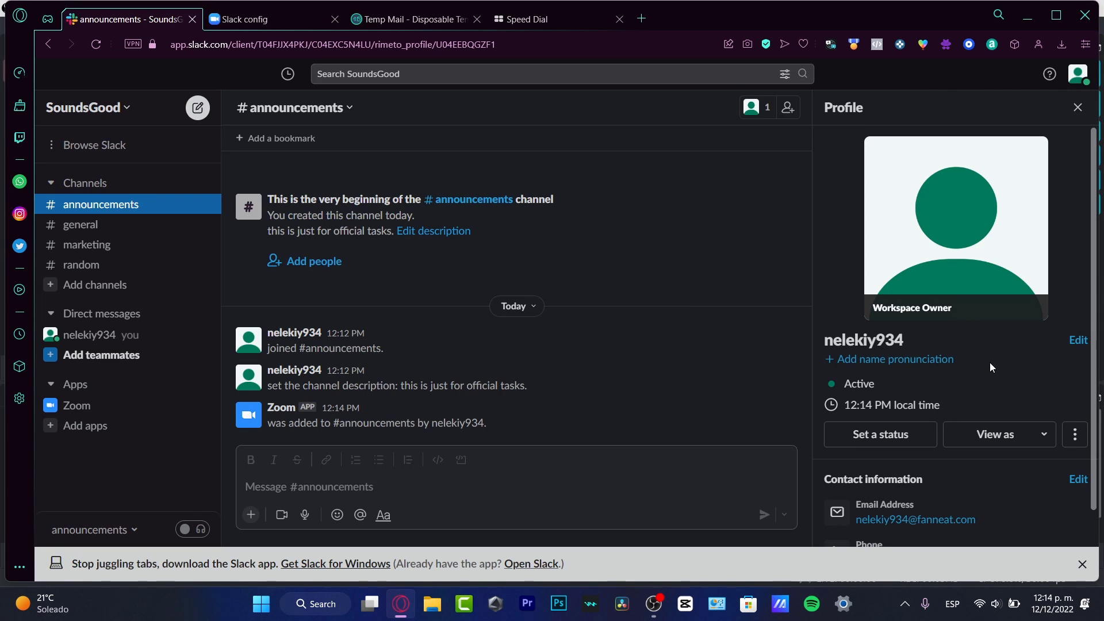
scroll(1000, 381, "down", 1)
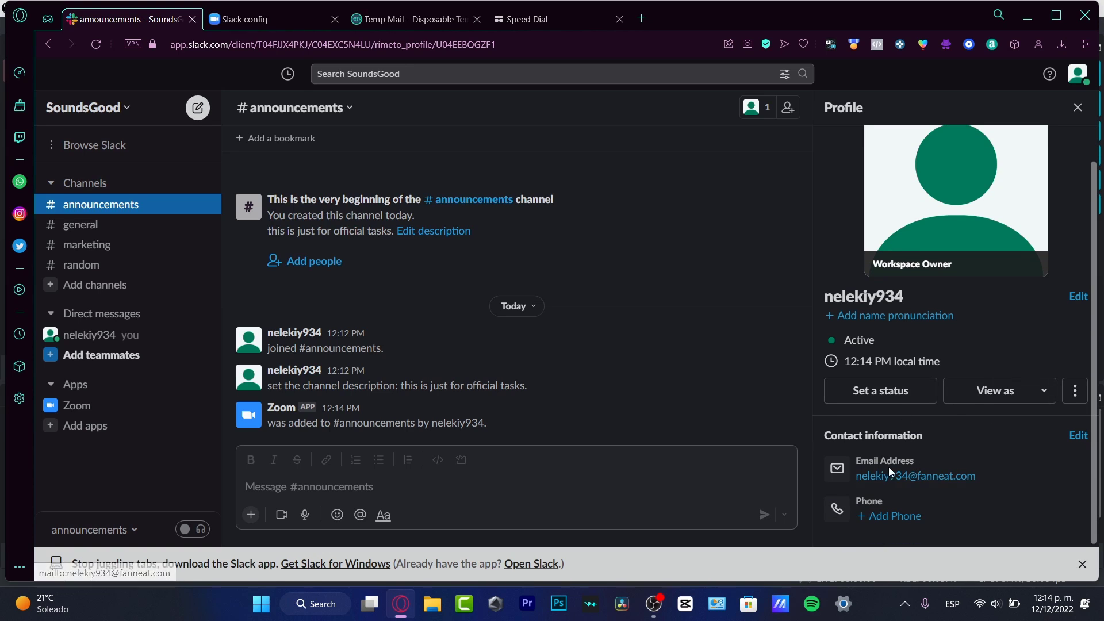
left_click(1011, 399)
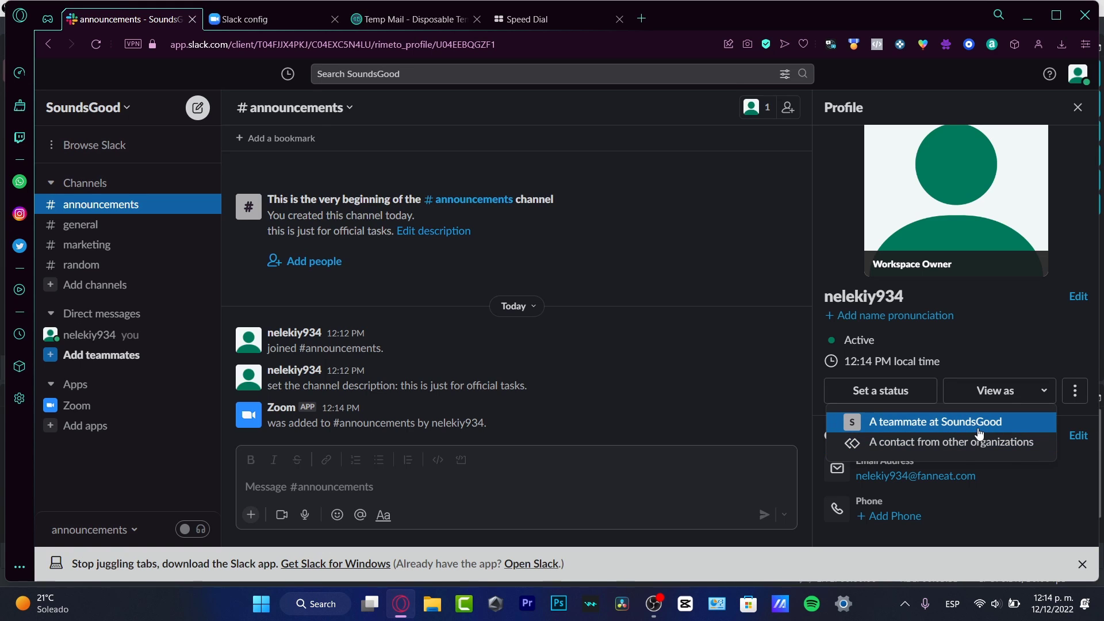
Review the editable profile fields, from full name to time zone, and leave without saving changes
left_click(1078, 349)
left_click(1075, 298)
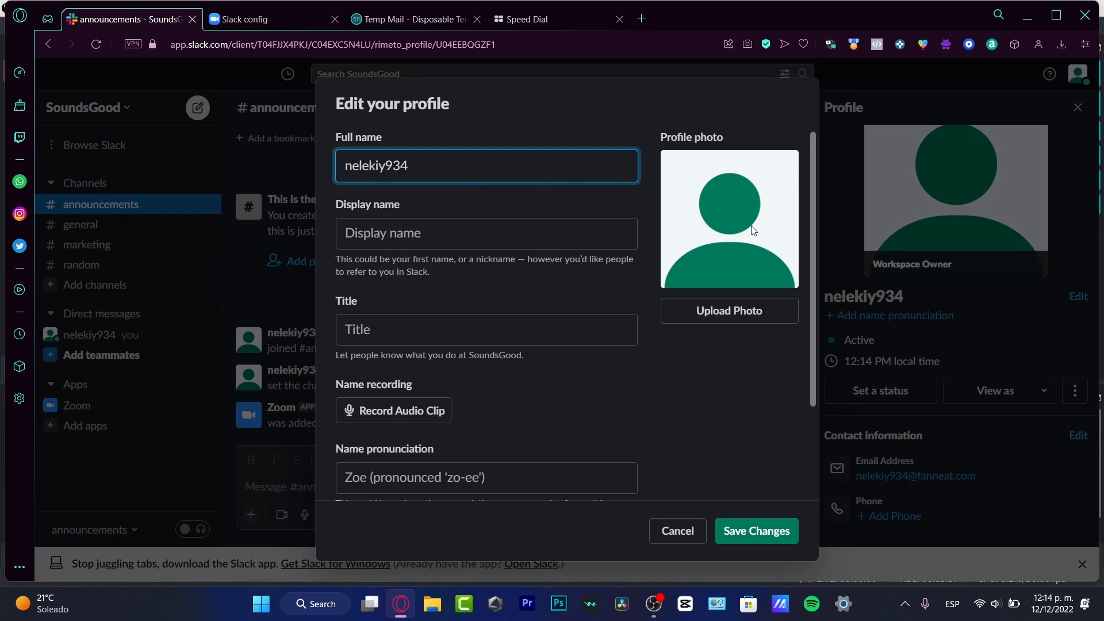
scroll(659, 456, "down", 3)
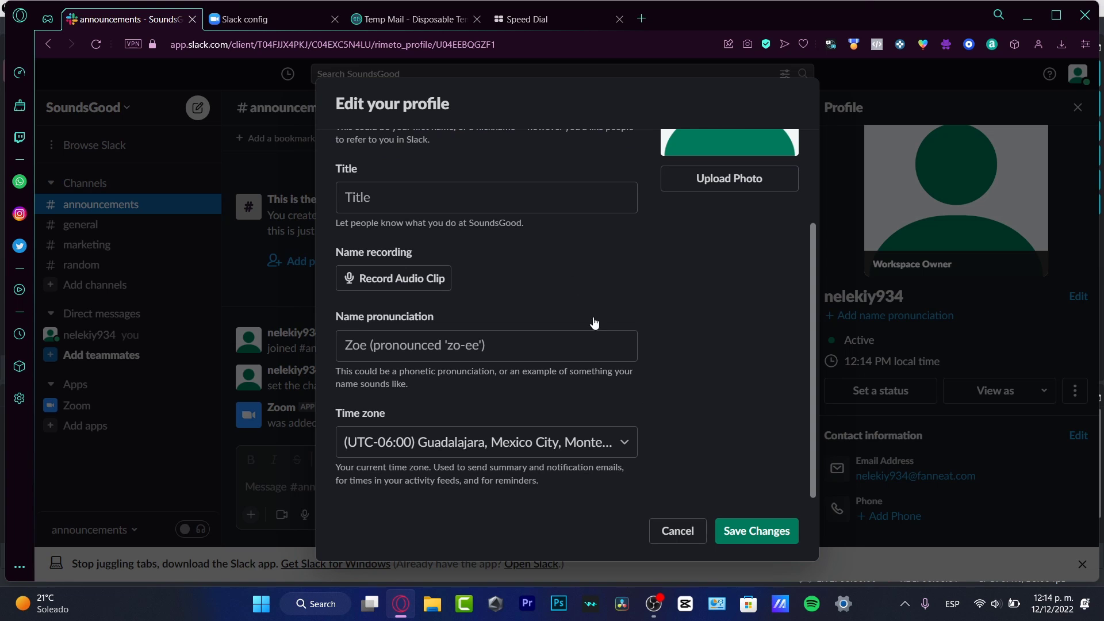
scroll(654, 309, "up", 3)
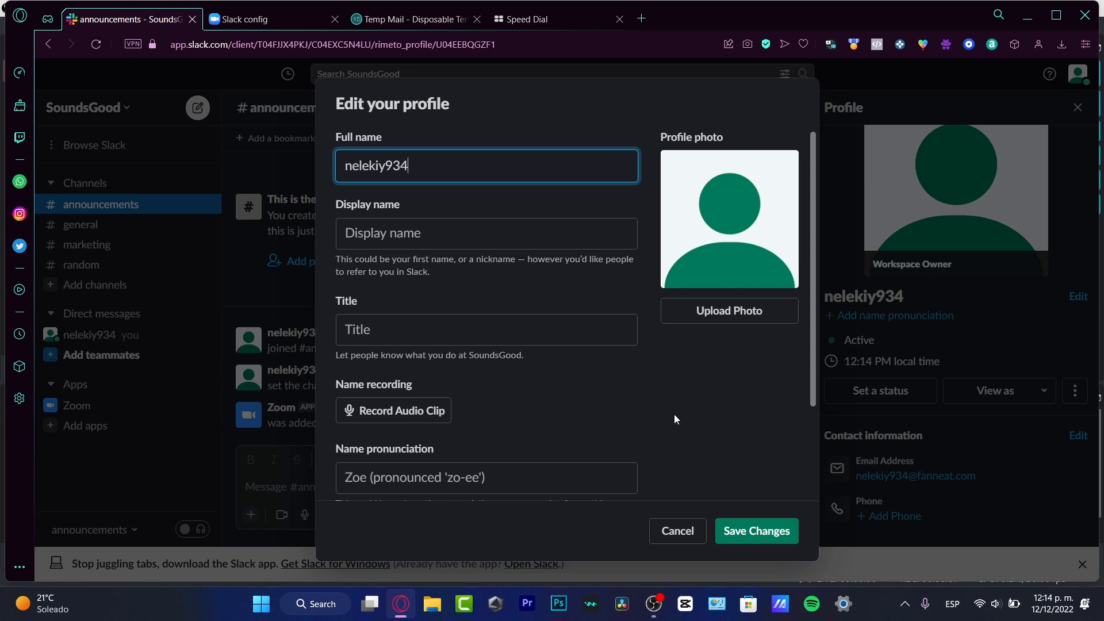
left_click(687, 530)
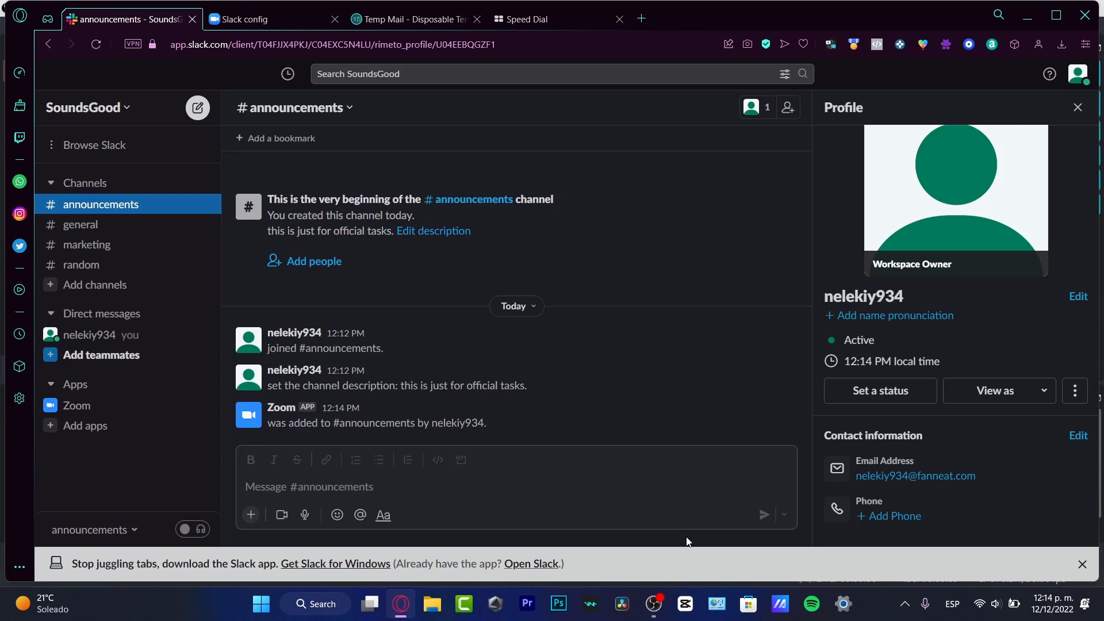
View the general and random channels and close the profile pane
left_click(132, 181)
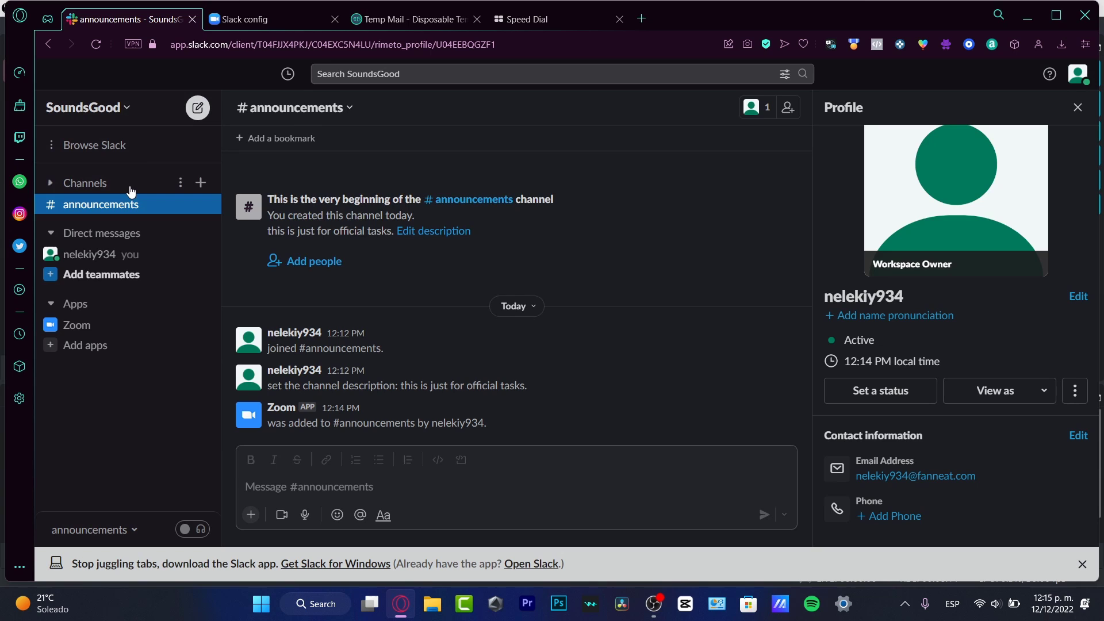
left_click(128, 189)
left_click(119, 230)
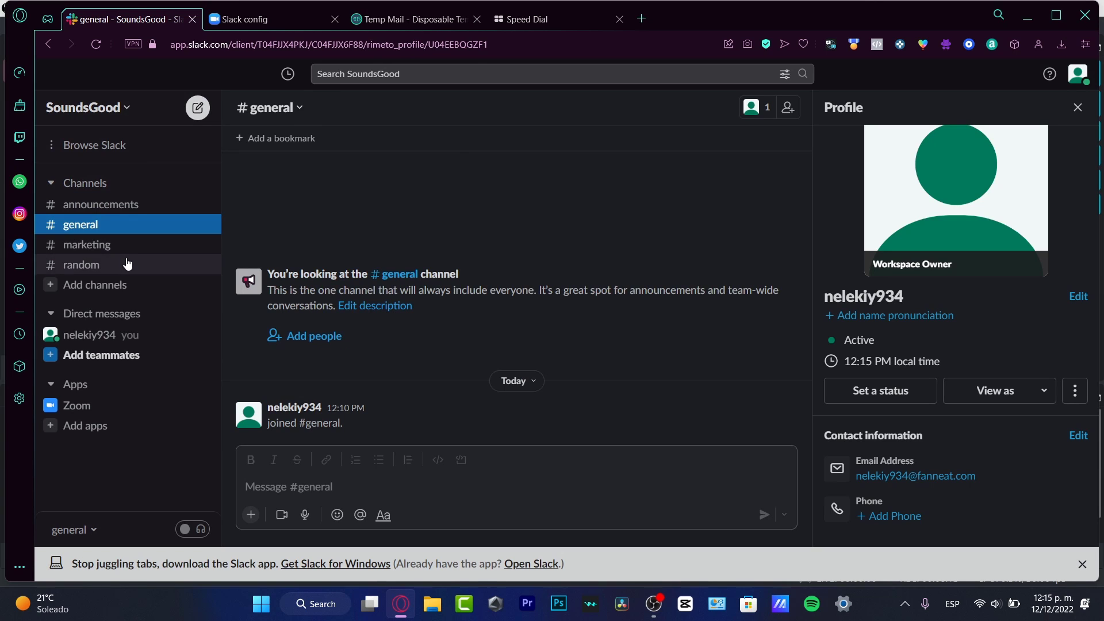
left_click(161, 265)
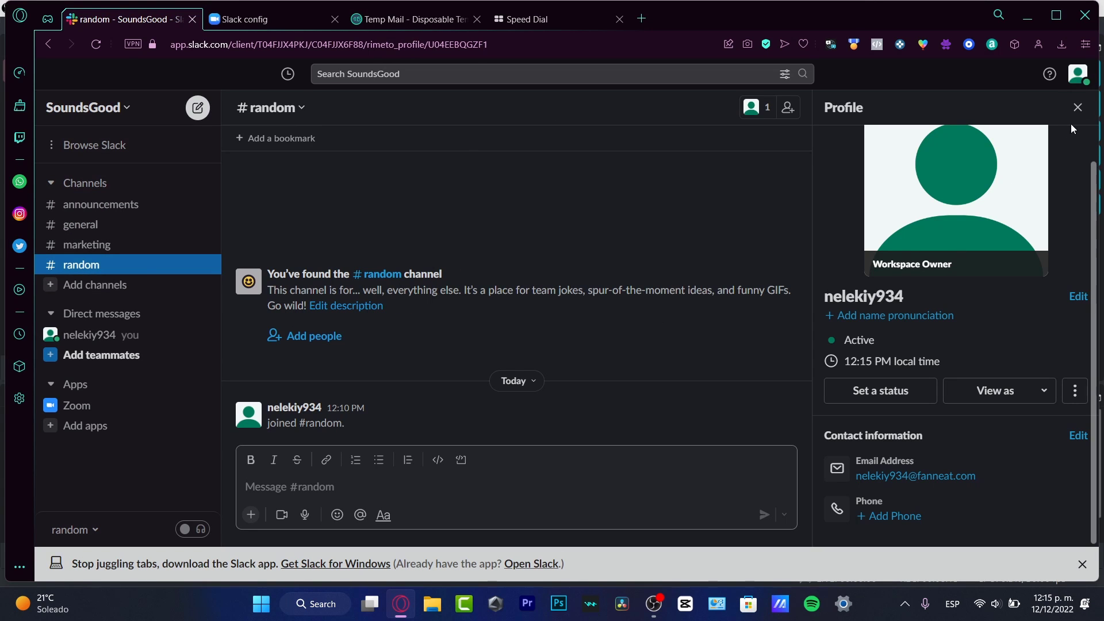
left_click(1077, 108)
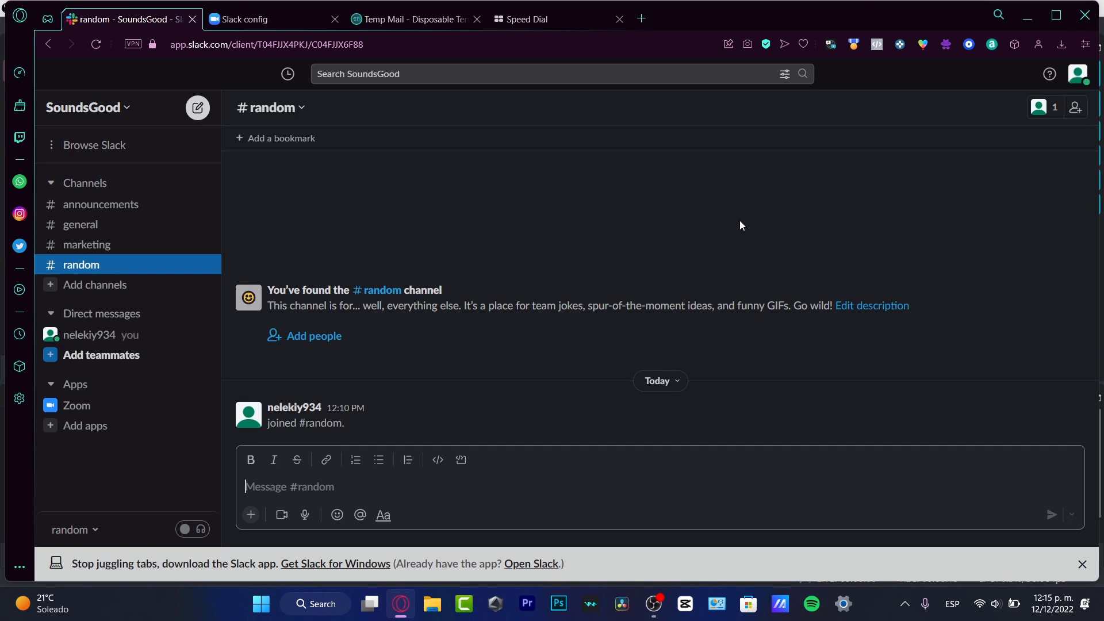
Copy the invite link for adding teammates to SoundsGood and close the invitation without sending it
left_click(119, 317)
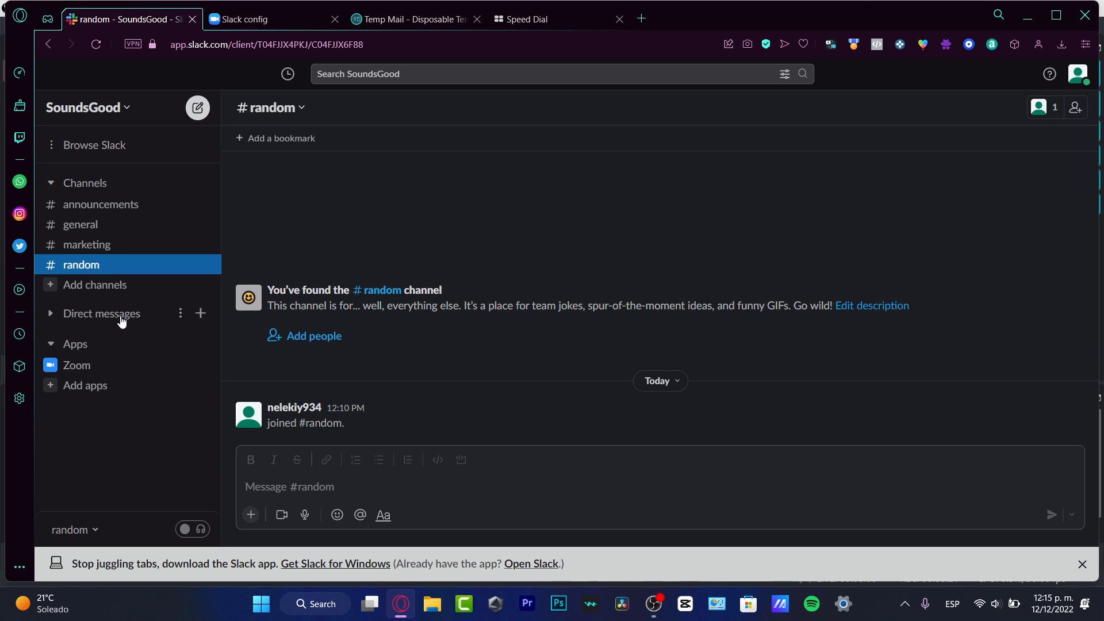
left_click(118, 317)
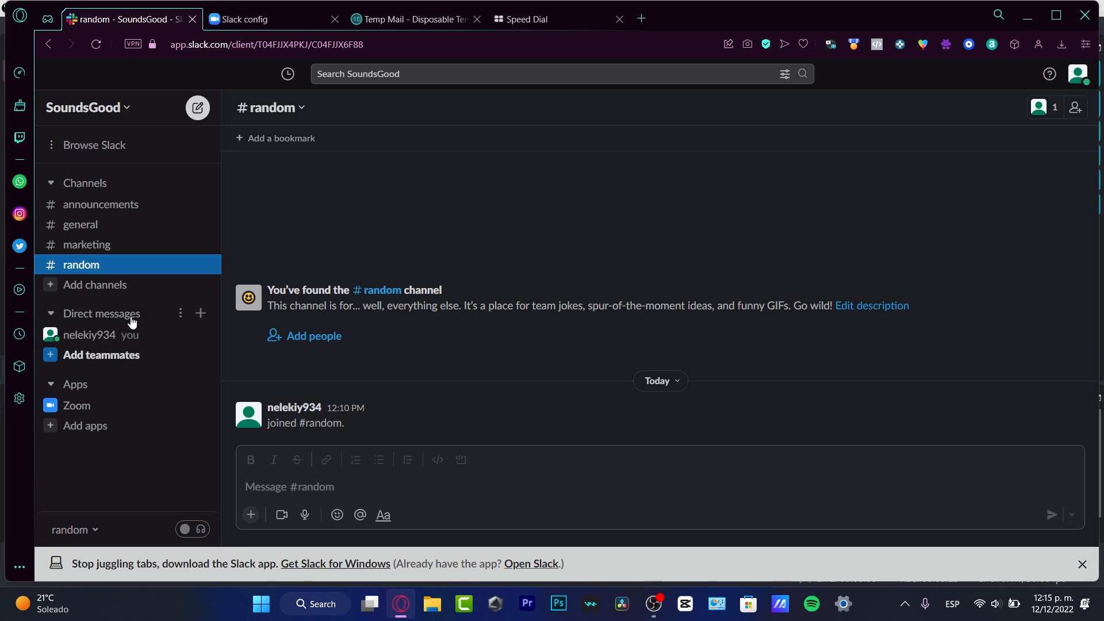
left_click(92, 356)
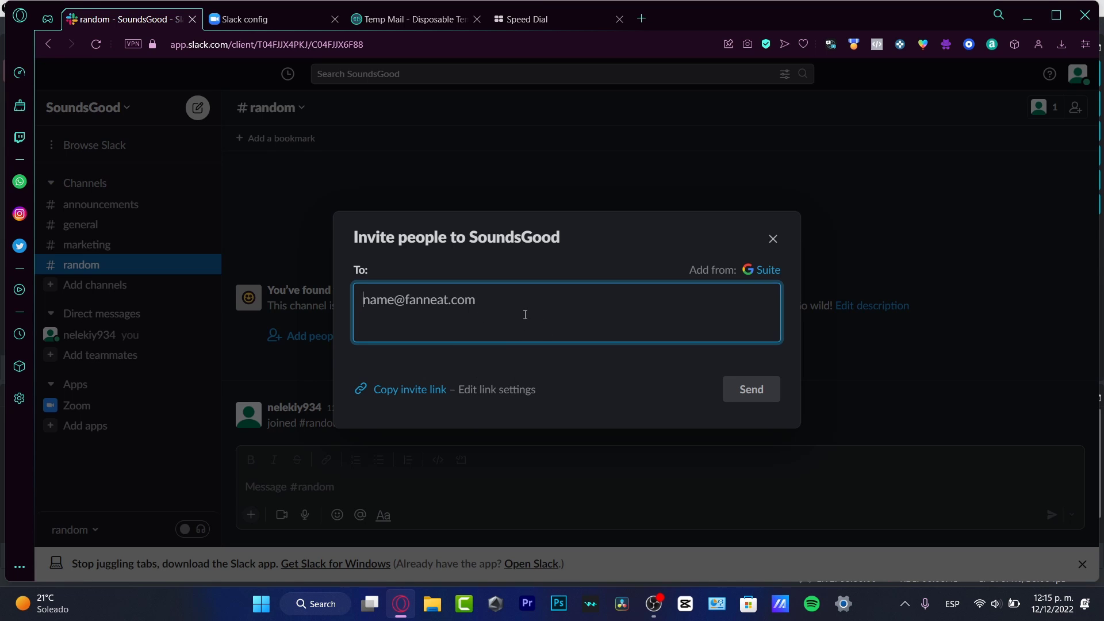
left_click(410, 391)
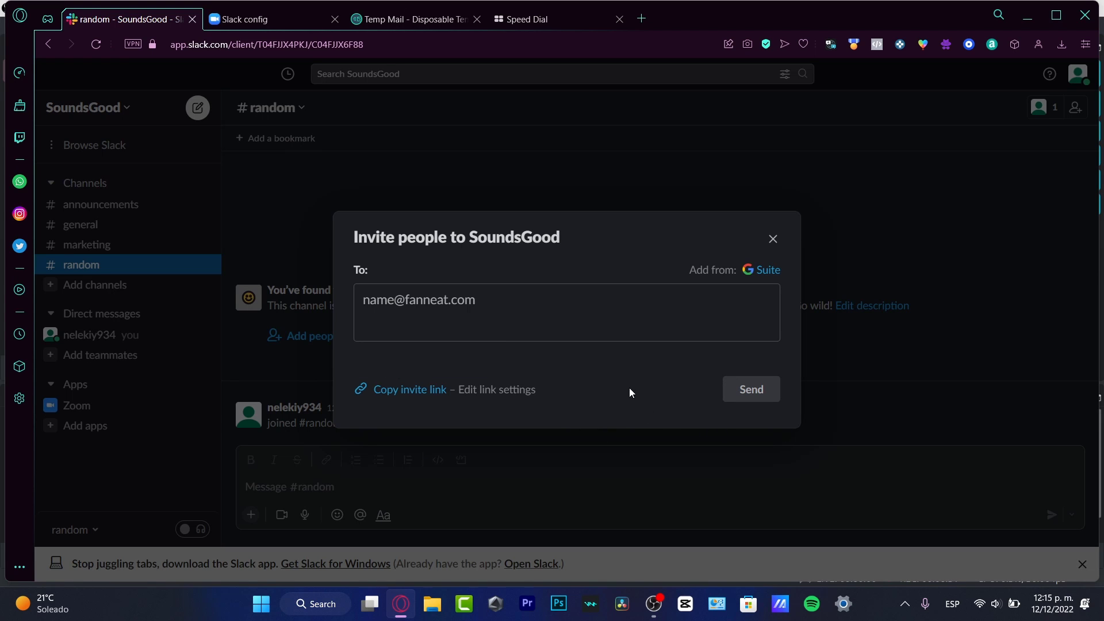
left_click(785, 250)
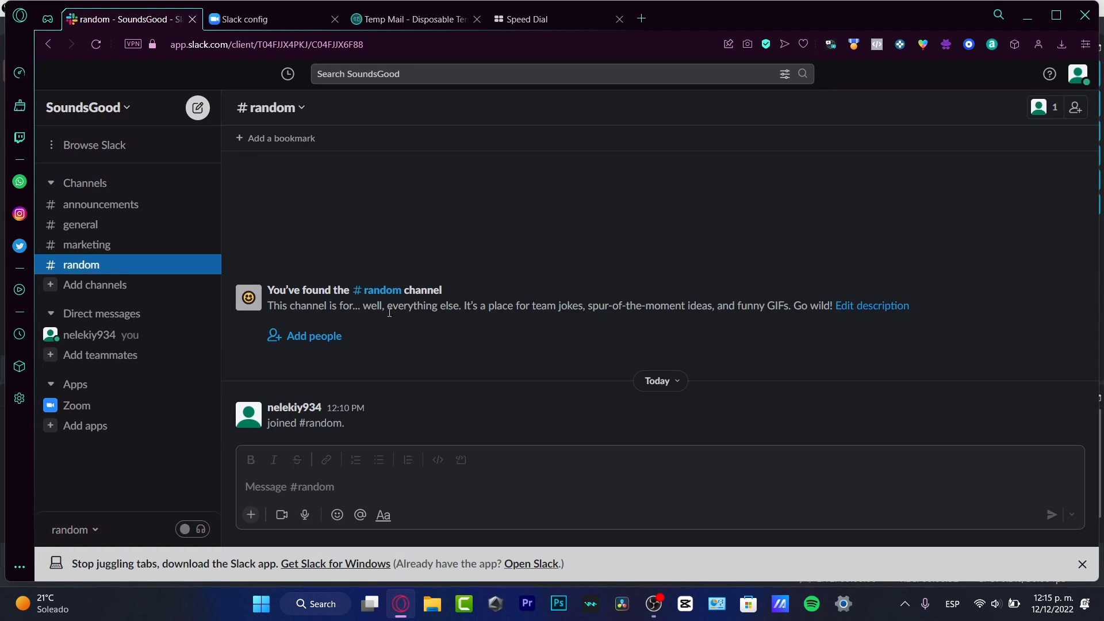
Send the message "private" in your own direct message space
left_click(172, 336)
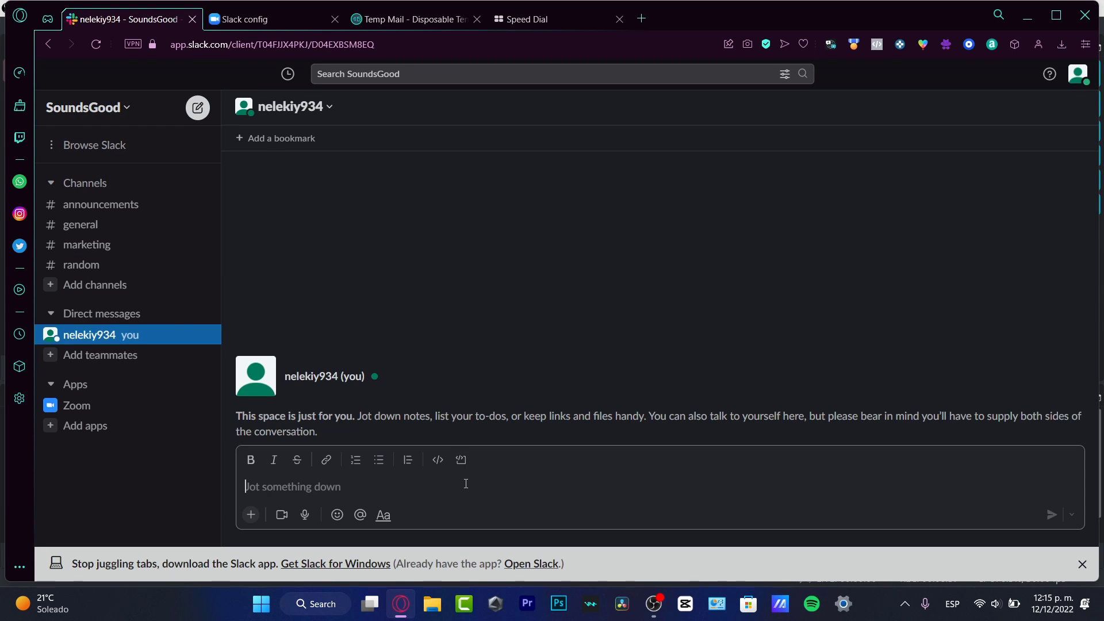
type("priv")
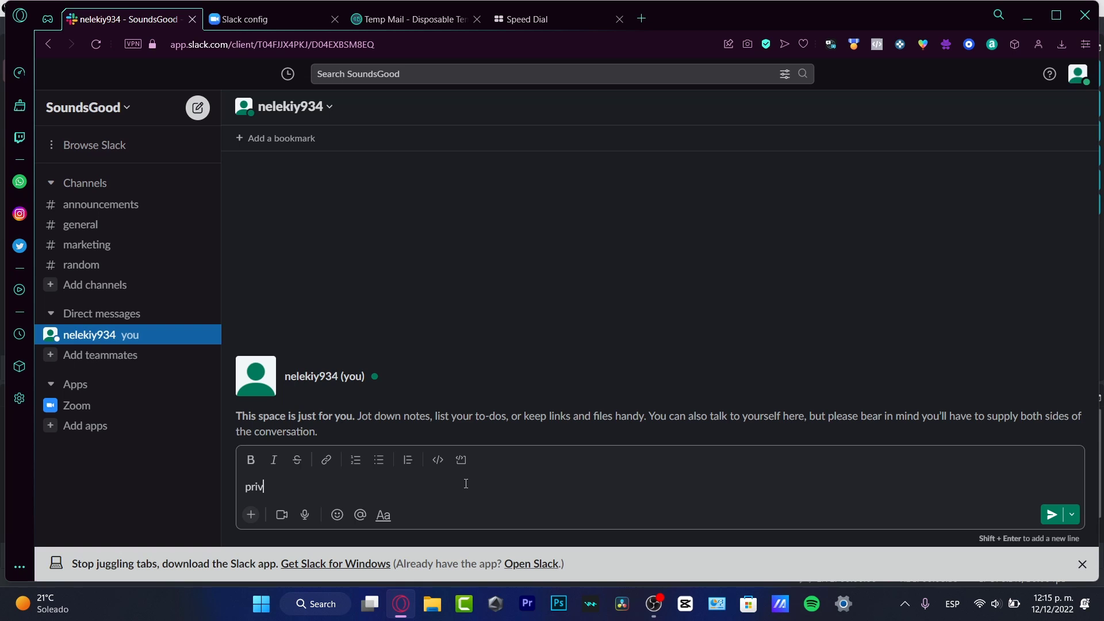
type("aste")
key("BackSpace")
key("BackSpace")
key("BackSpace")
type("te")
key("Return")
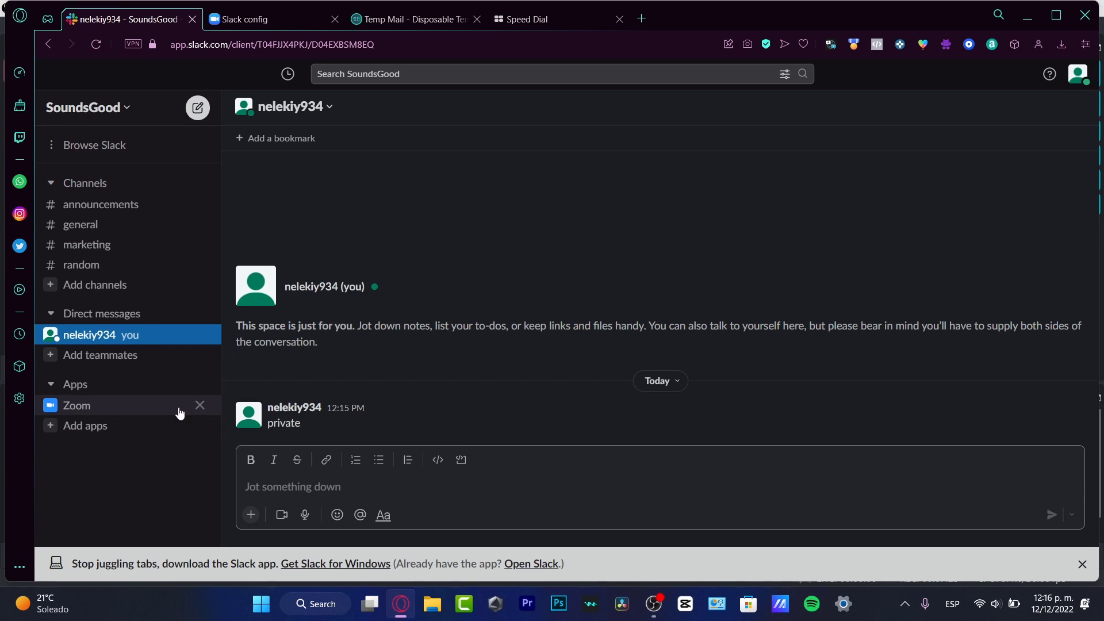
Open the Zoom app's conversation and review its available commands for starting and joining meetings
left_click(88, 386)
left_click(88, 385)
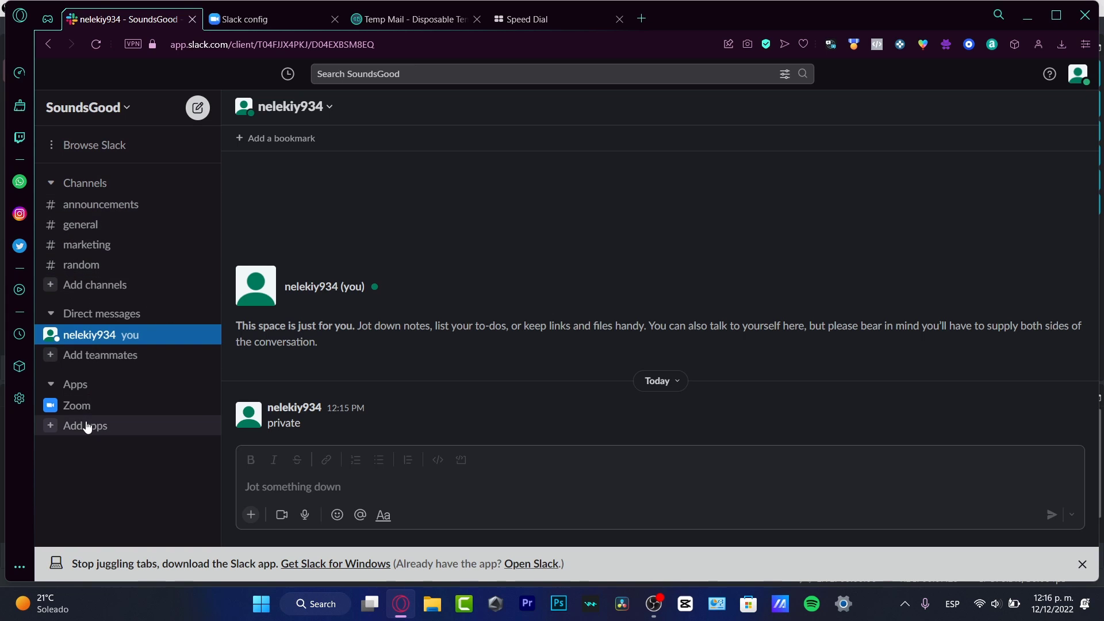
left_click(76, 406)
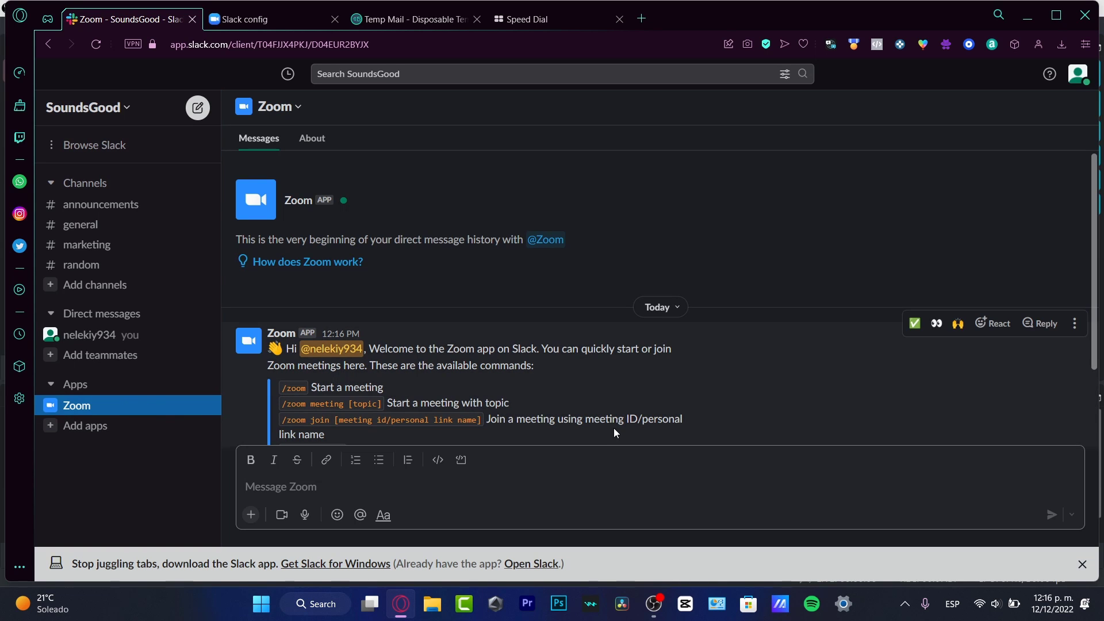
left_click(369, 391)
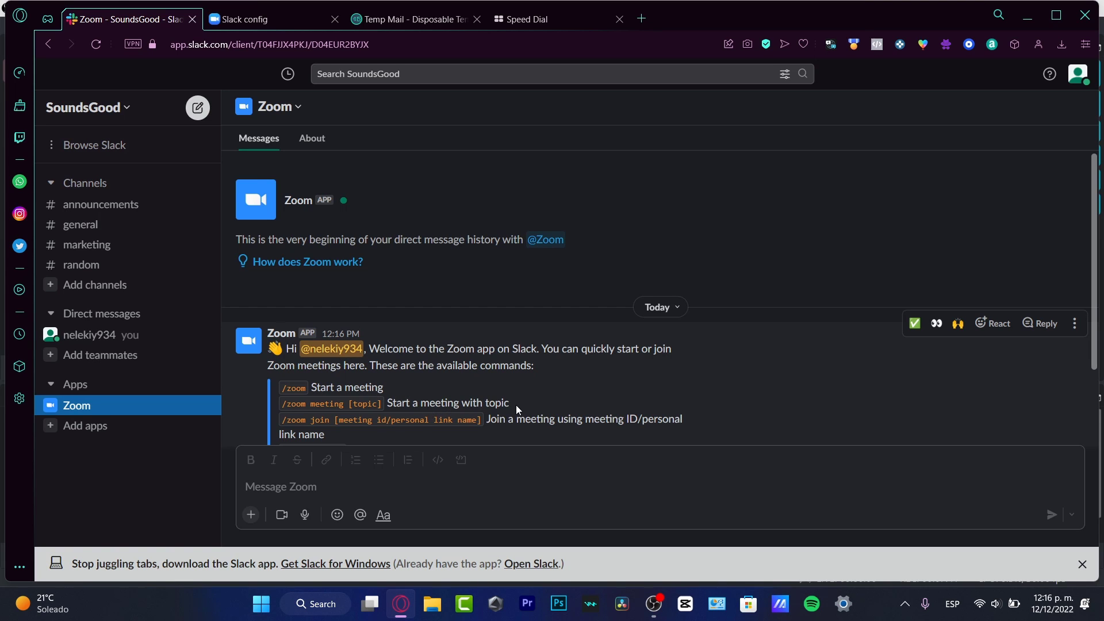
Examine the join-meeting command and the rest of the Zoom welcome message, and open the Zoom authorization page
left_click_drag(543, 419, 632, 433)
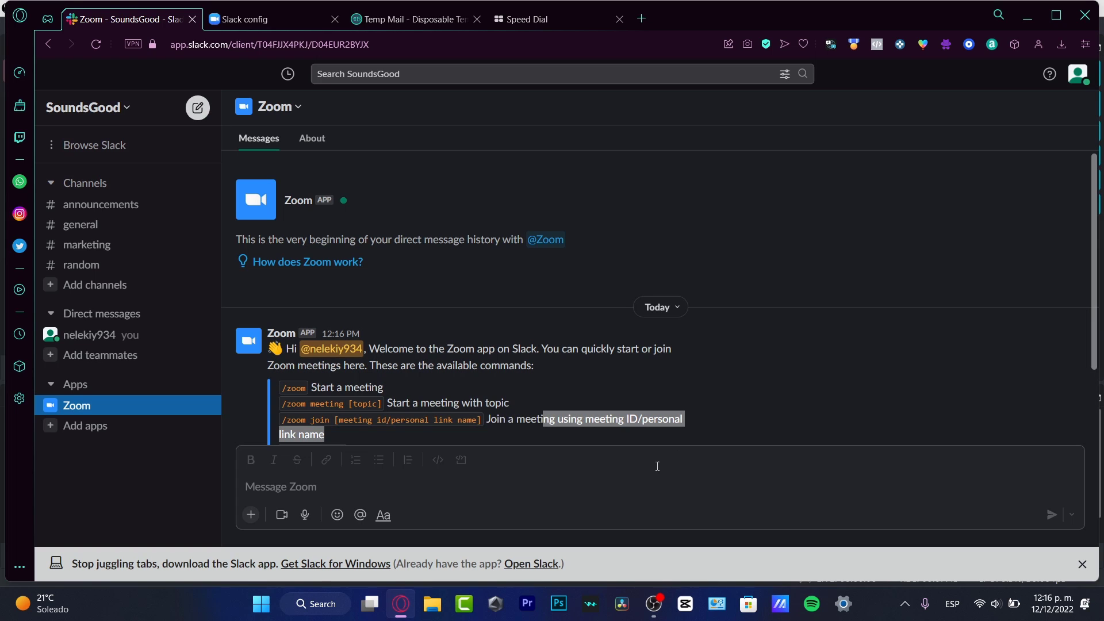
left_click(340, 480)
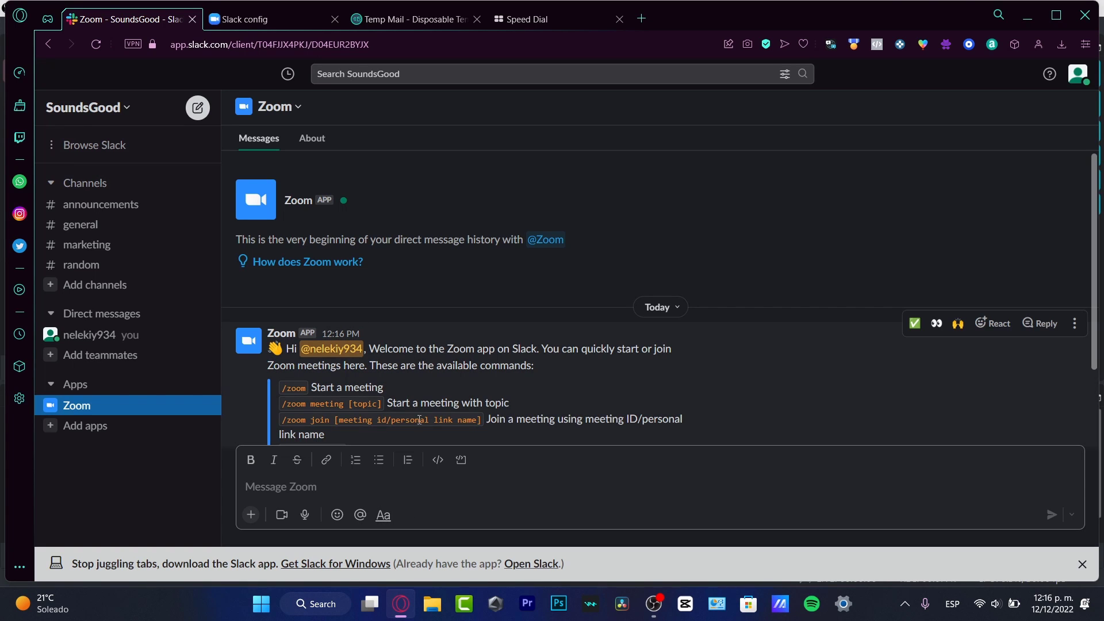
scroll(326, 387, "down", 3)
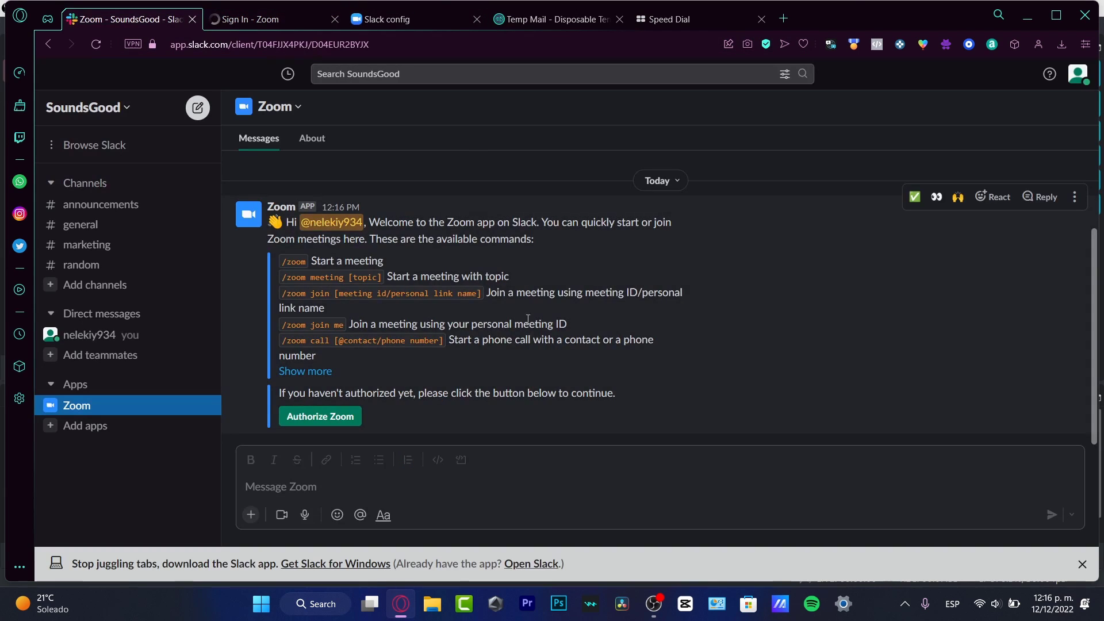
Send the /zoom command in the Zoom conversation and check the Zoom sign-in page before returning to Slack
left_click(337, 502)
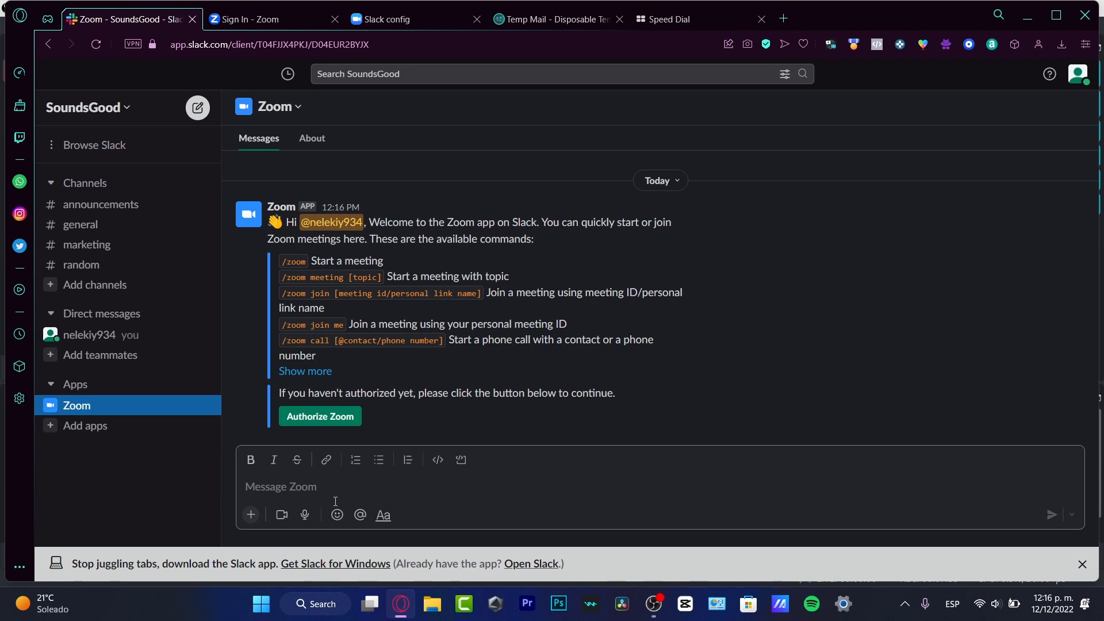
type("/")
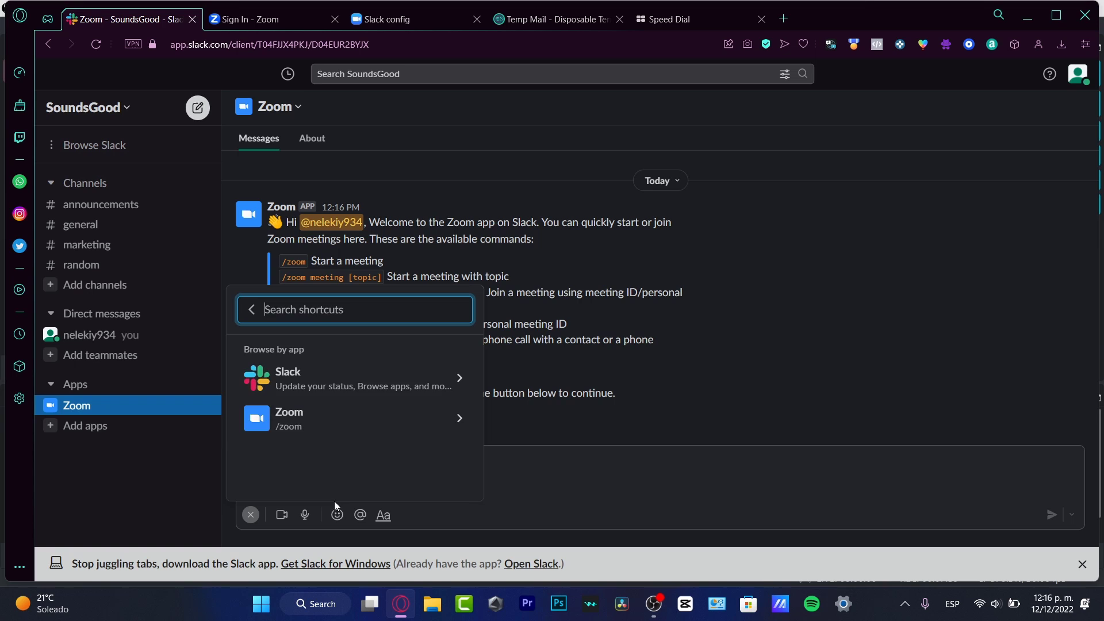
type("zoom")
key("Return")
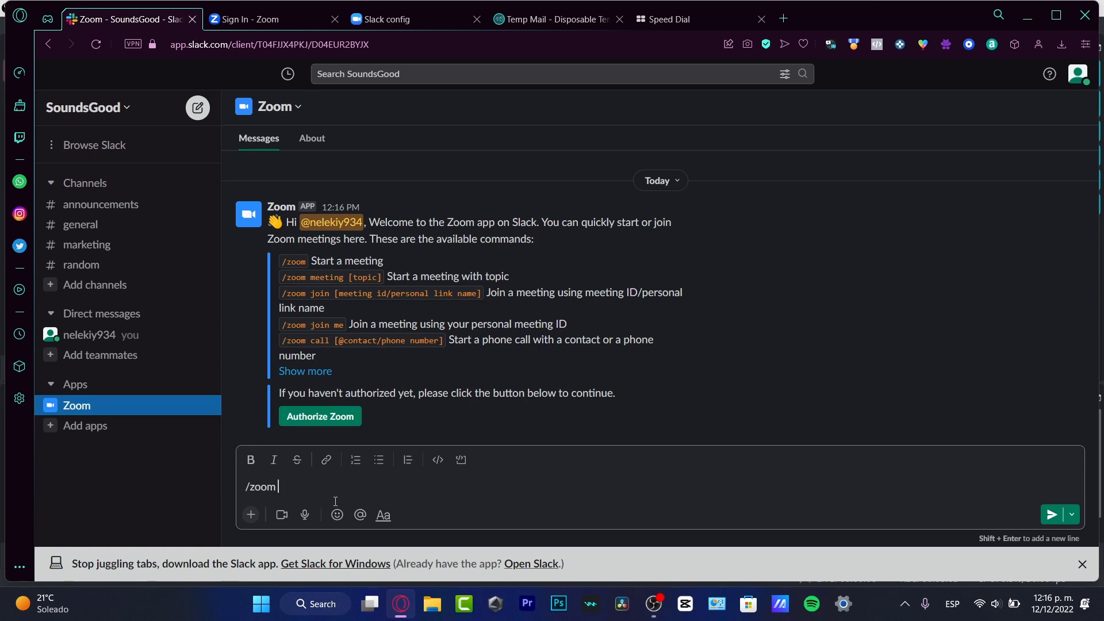
key("Return")
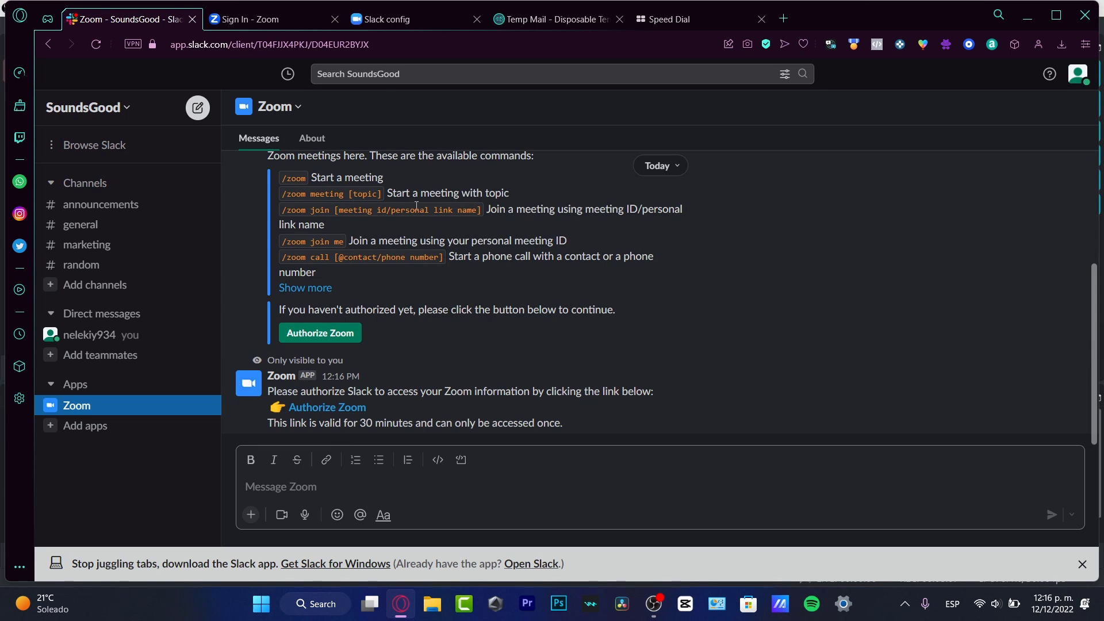
left_click(270, 19)
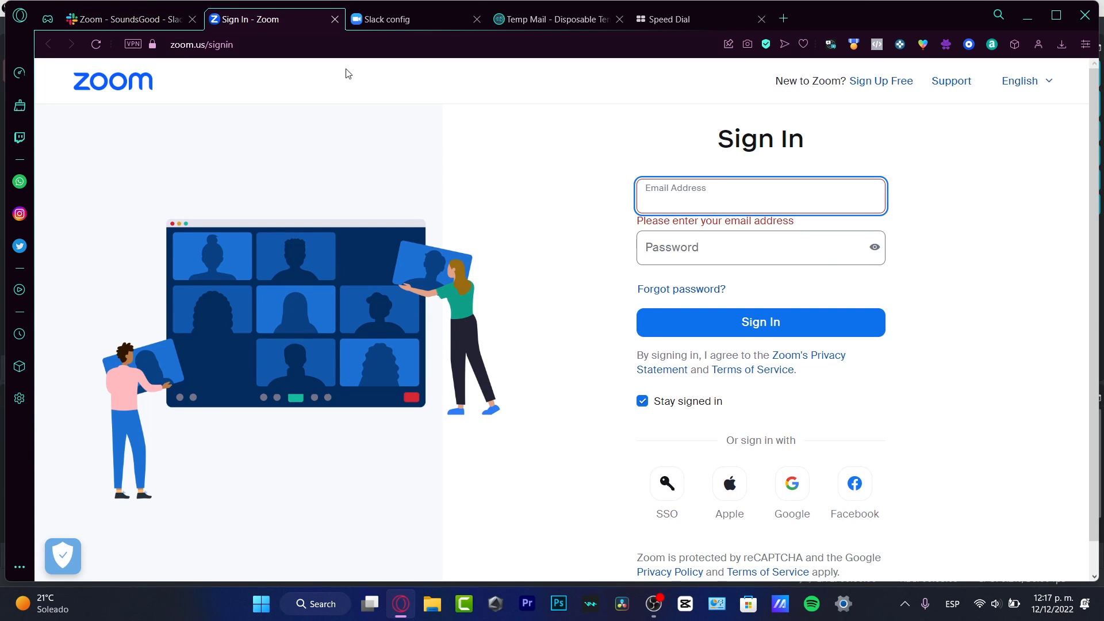
left_click(146, 23)
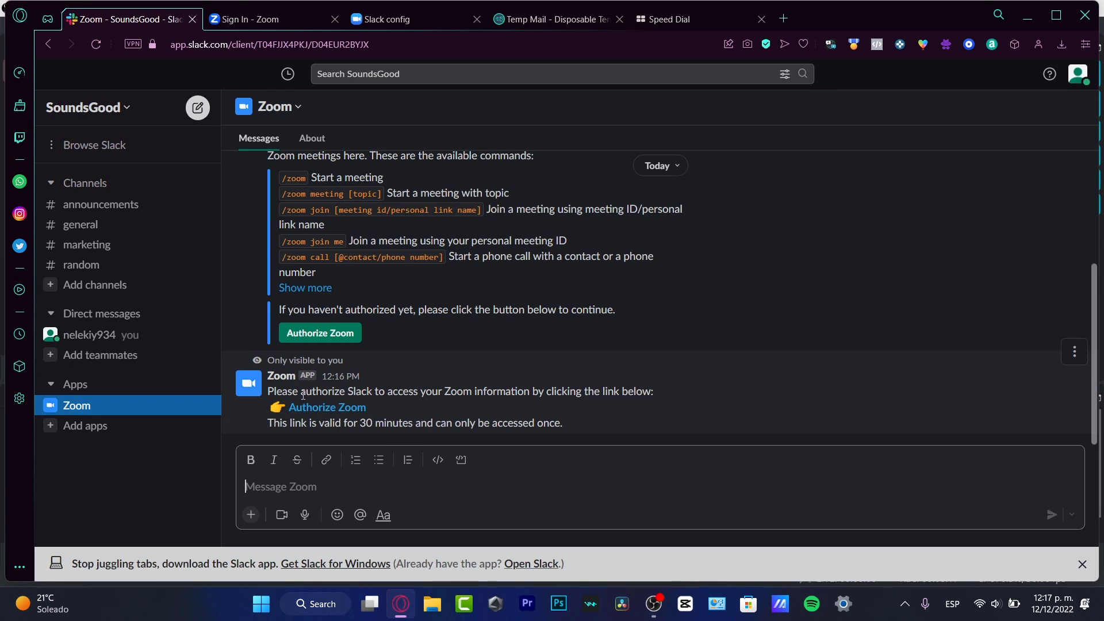
Browse the recommended apps available to add to SoundsGood and open the Slack for Gmail page
left_click(92, 427)
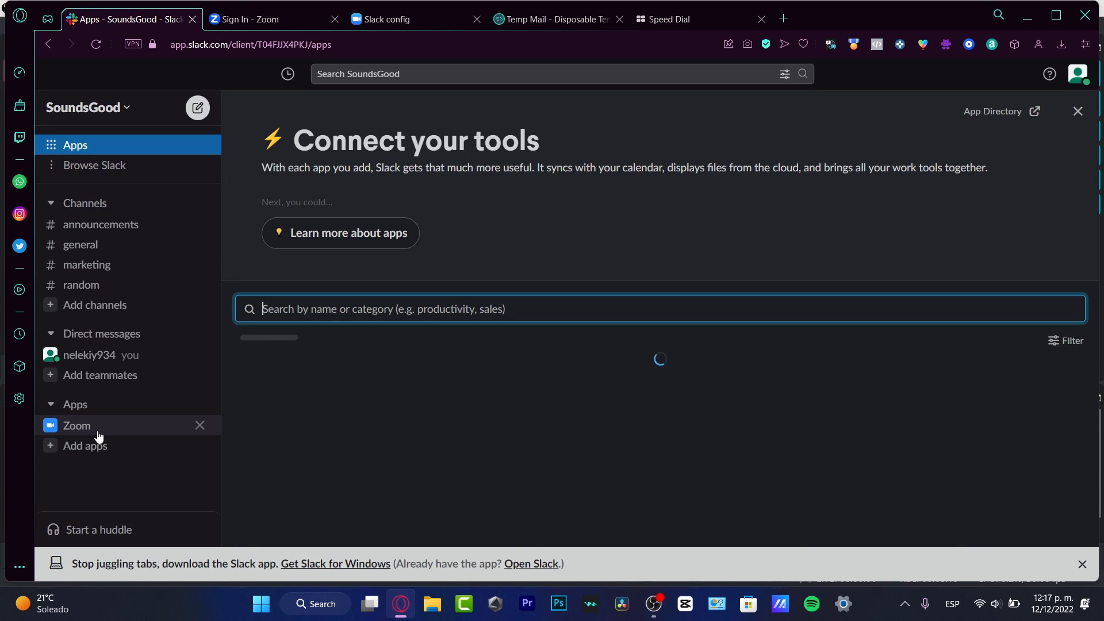
scroll(643, 395, "down", 5)
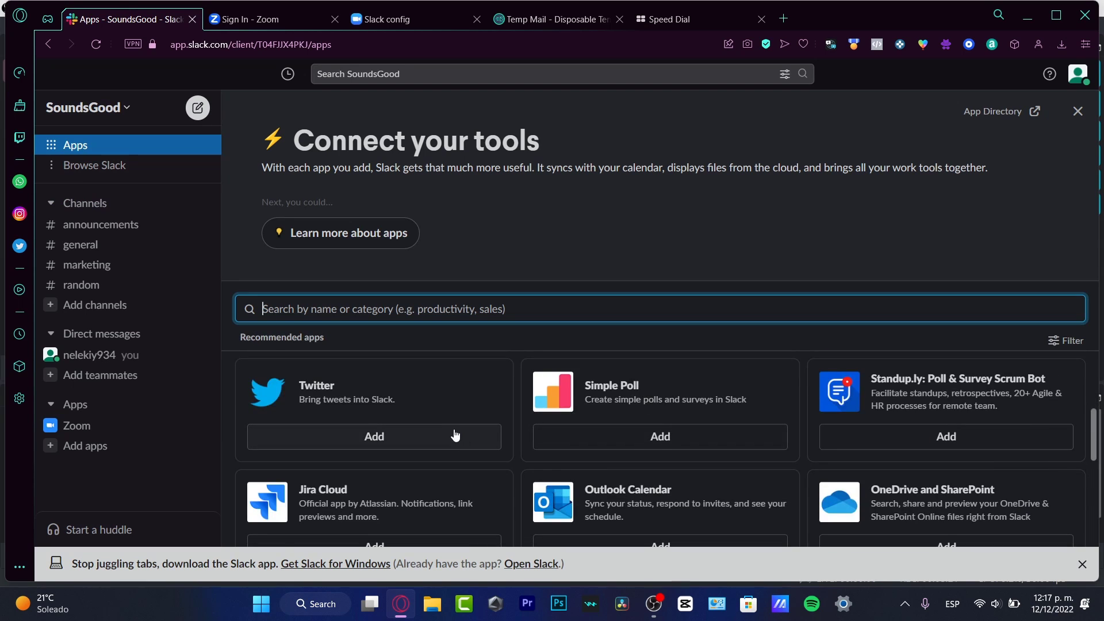
scroll(488, 409, "up", 5)
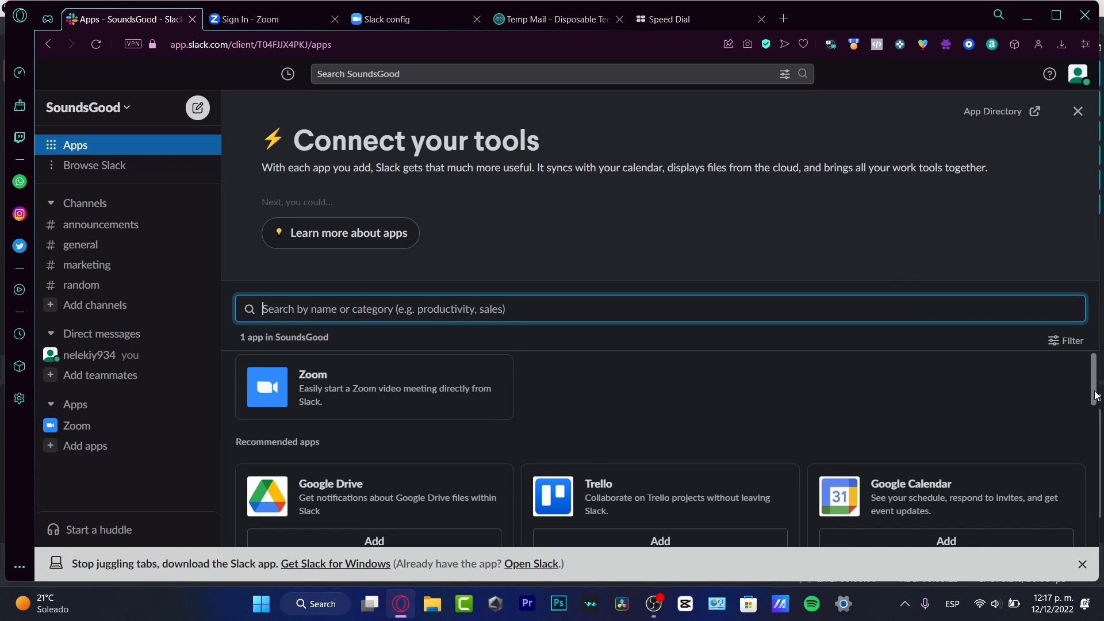
scroll(989, 440, "down", 10)
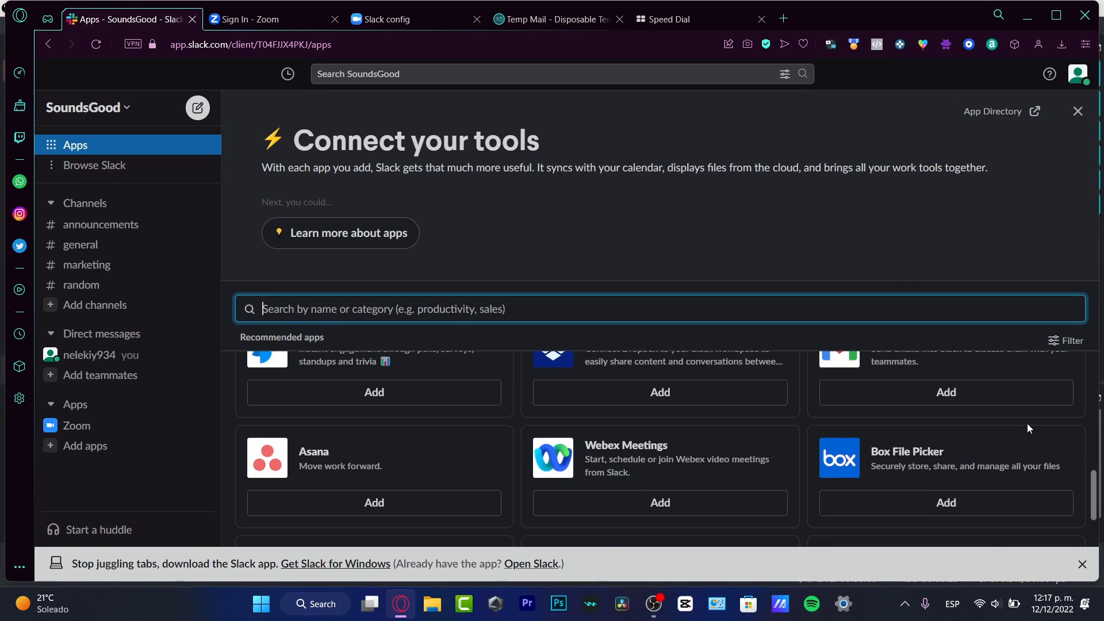
scroll(1028, 426, "down", 2)
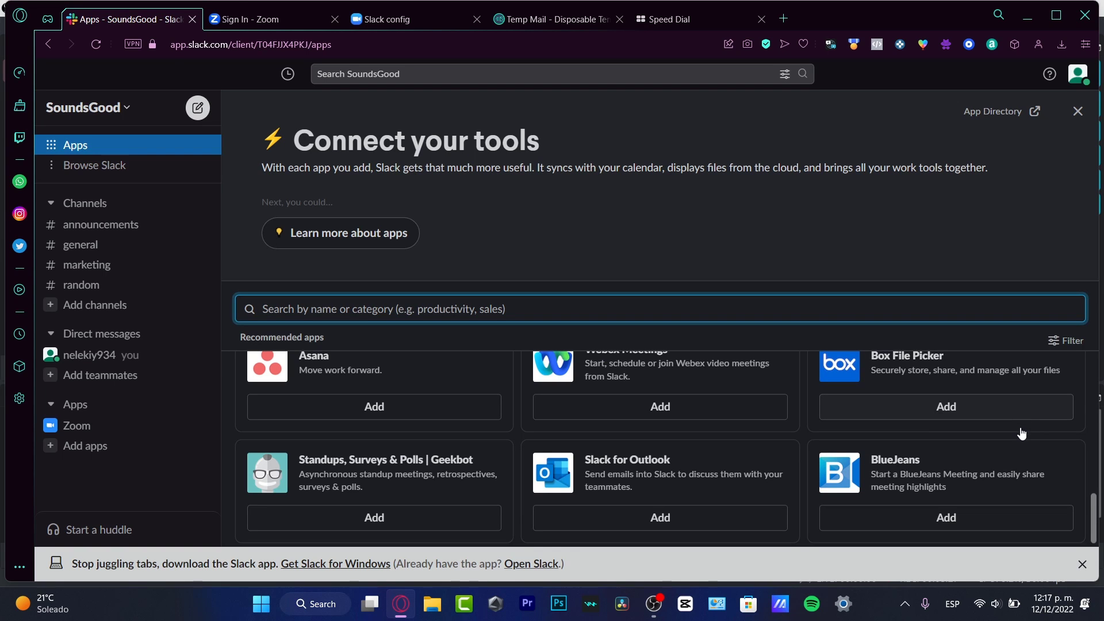
scroll(809, 474, "down", 3)
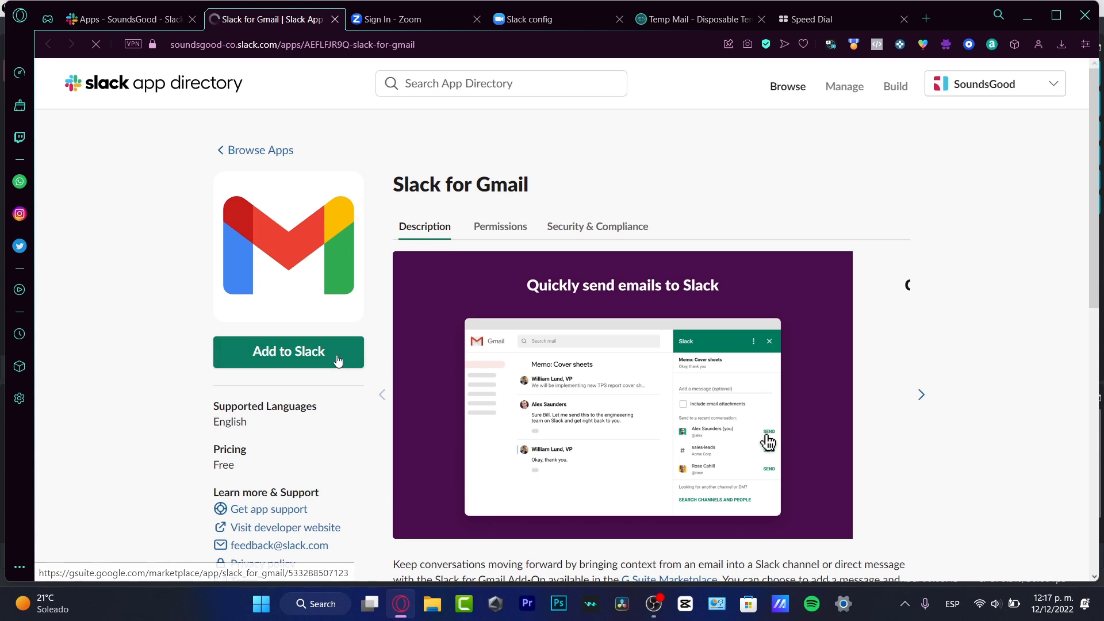
Start installing Slack for Gmail from the Google Workspace Marketplace and return to the Slack apps page
left_click(289, 351)
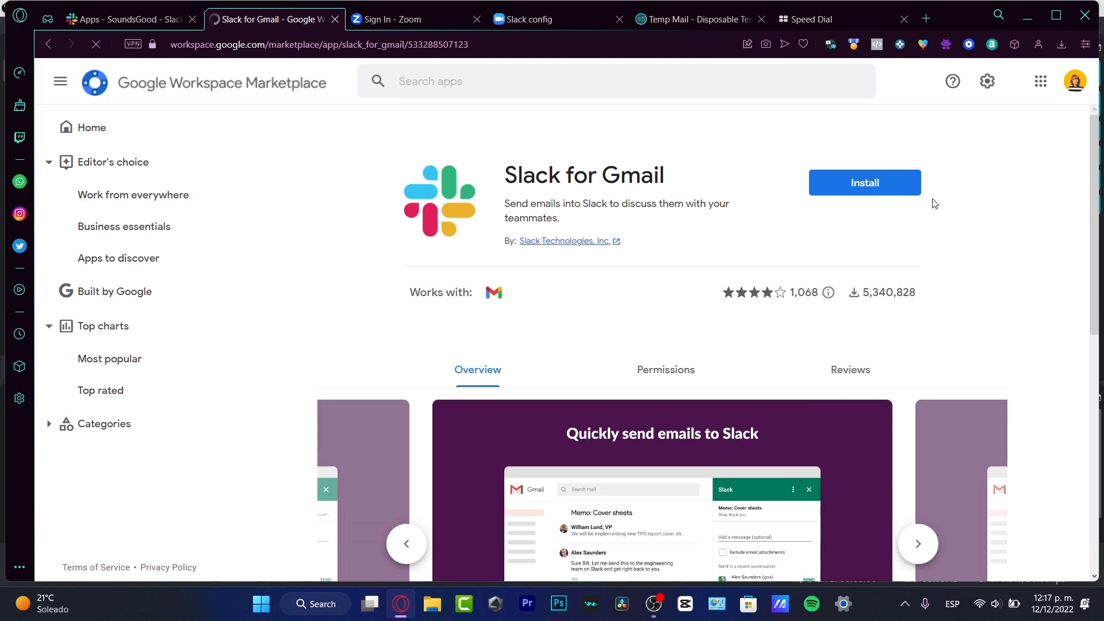
left_click(862, 190)
left_click(102, 18)
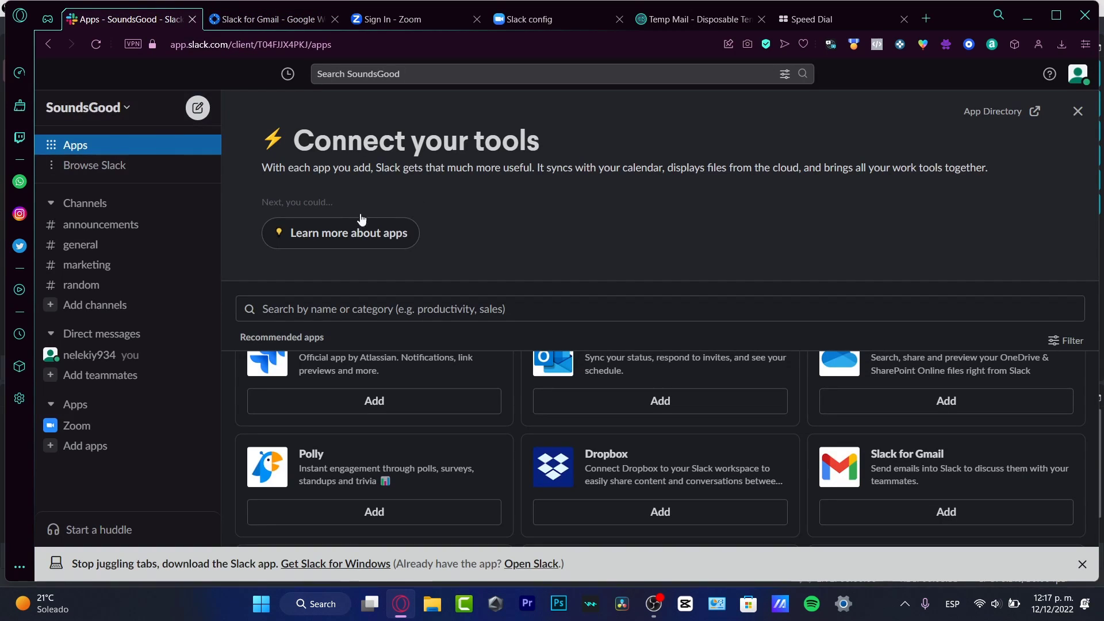
Show the SoundsGood workspace options for adding workspaces
left_click(102, 109)
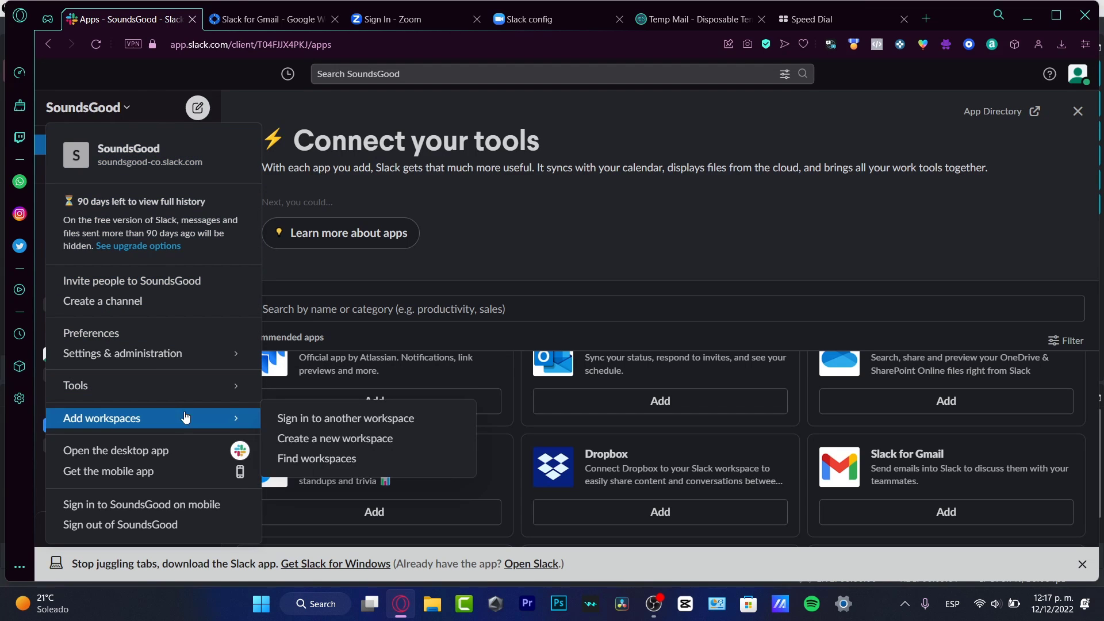
mouse_move(160, 426)
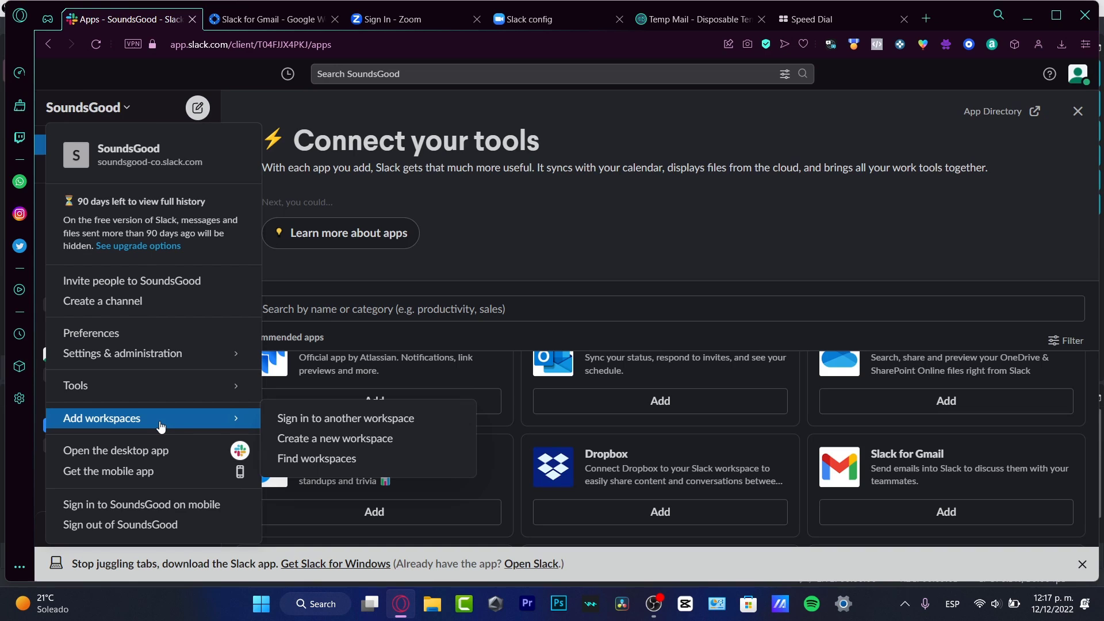